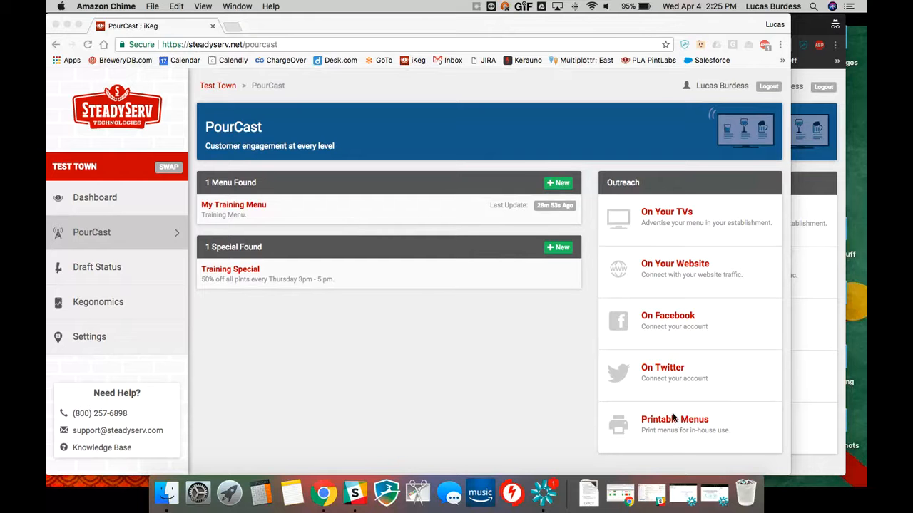
Set up the menu for the website using the SteadyServ Web template
left_click(668, 269)
left_click(669, 269)
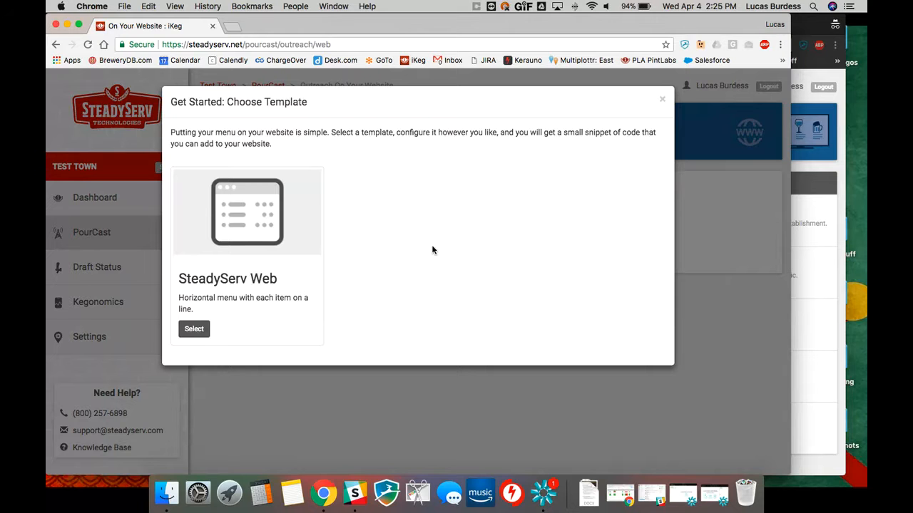
left_click(192, 334)
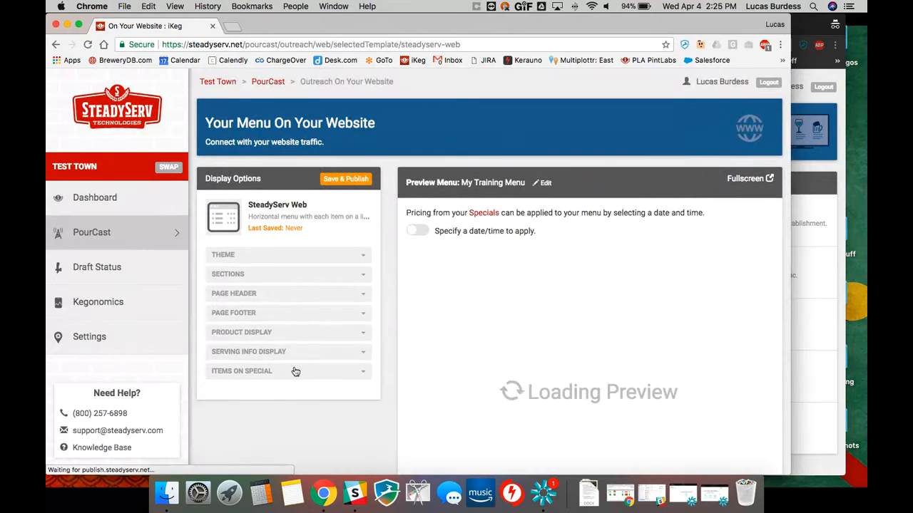
Set the website menu theme's font type to Open Sans
scroll(295, 371, "down", 2)
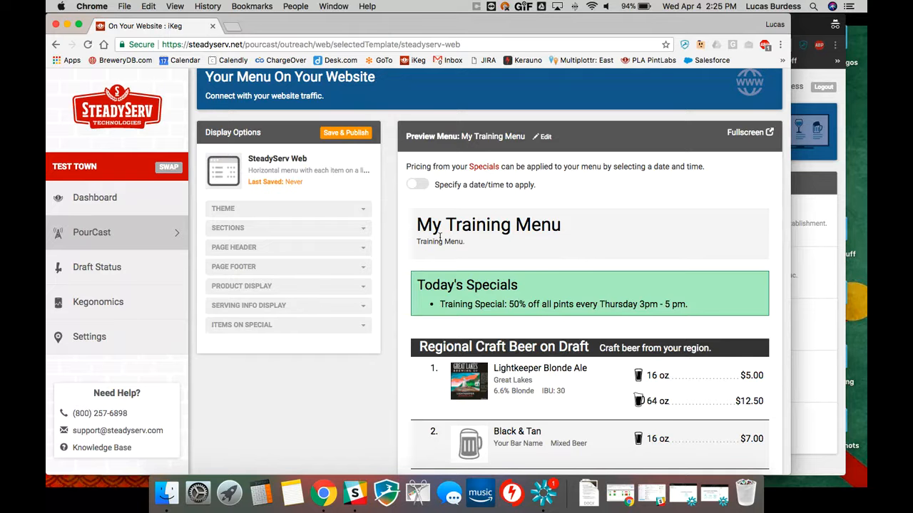
left_click(327, 209)
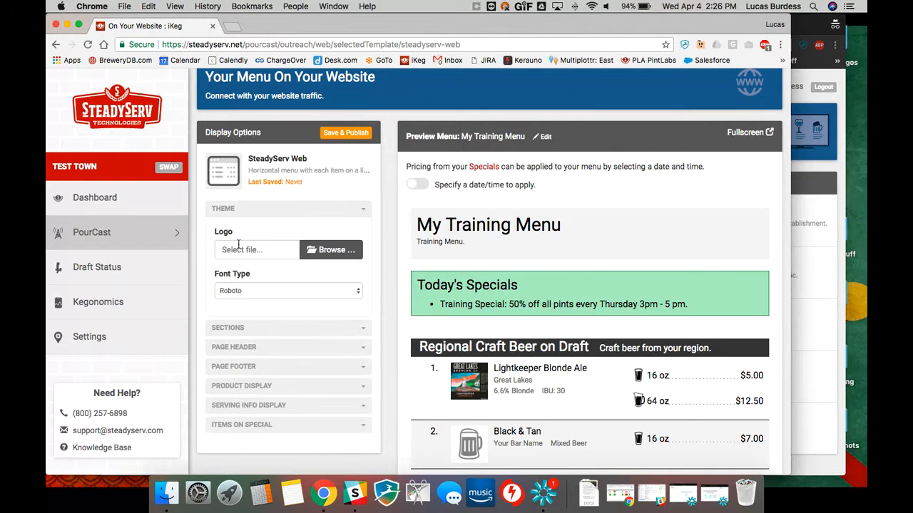
left_click(235, 291)
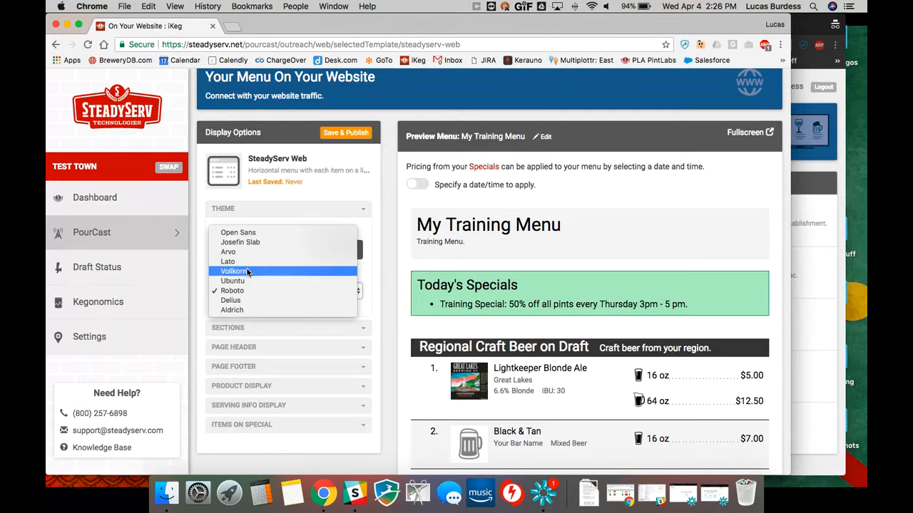
left_click(249, 238)
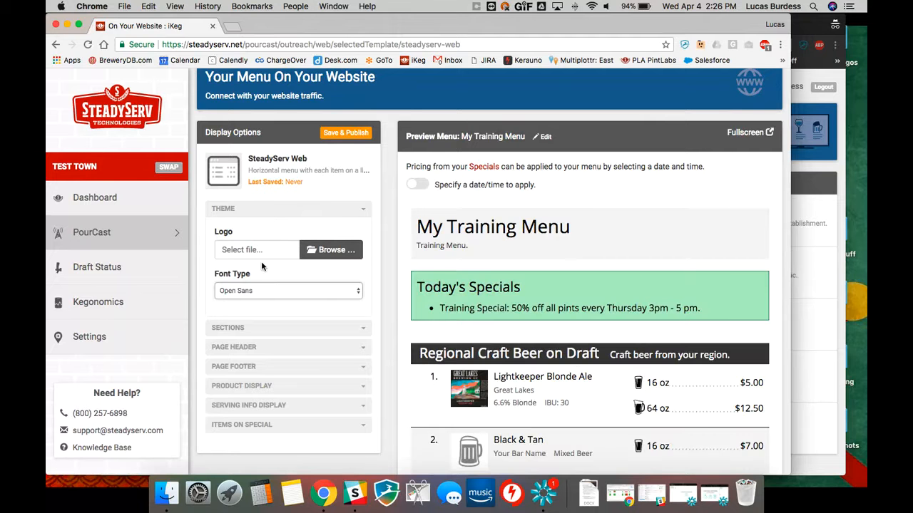
left_click(282, 210)
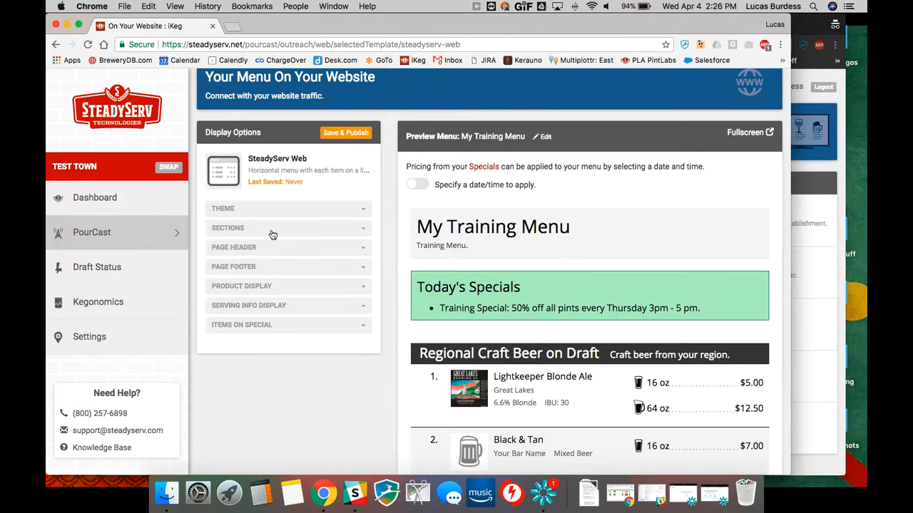
Review the section header text and color options alongside the sections in the menu preview
left_click(272, 230)
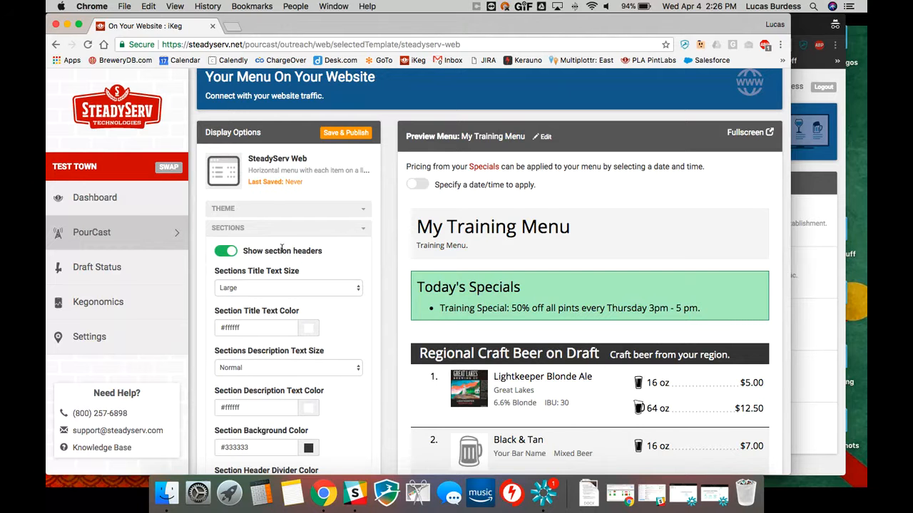
scroll(278, 266, "down", 3)
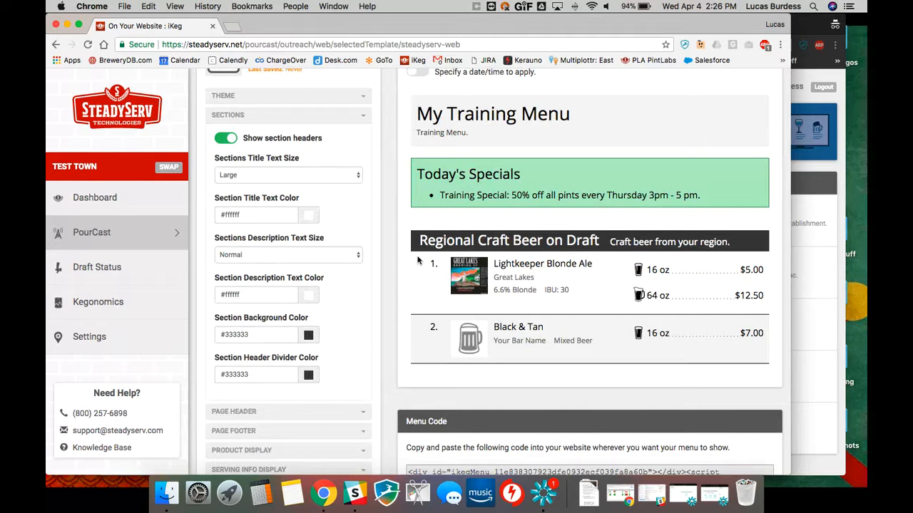
scroll(435, 286, "down", 3)
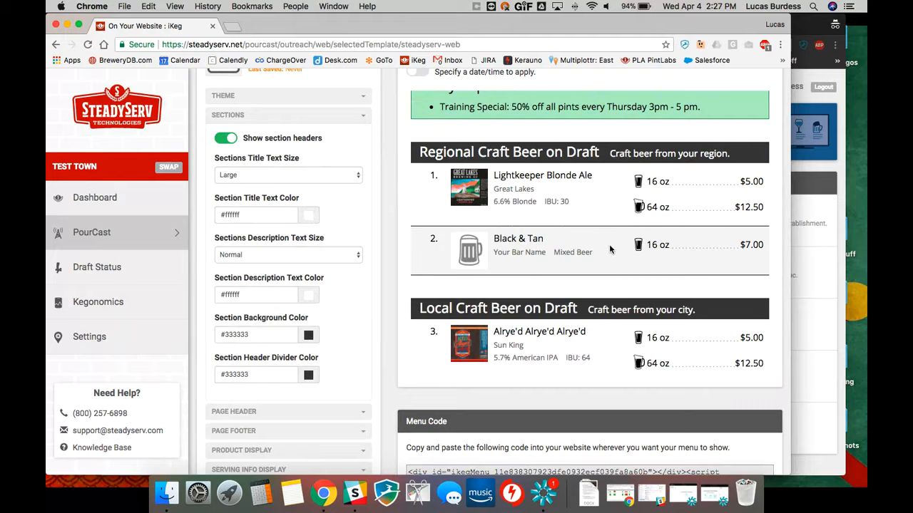
left_click(279, 121)
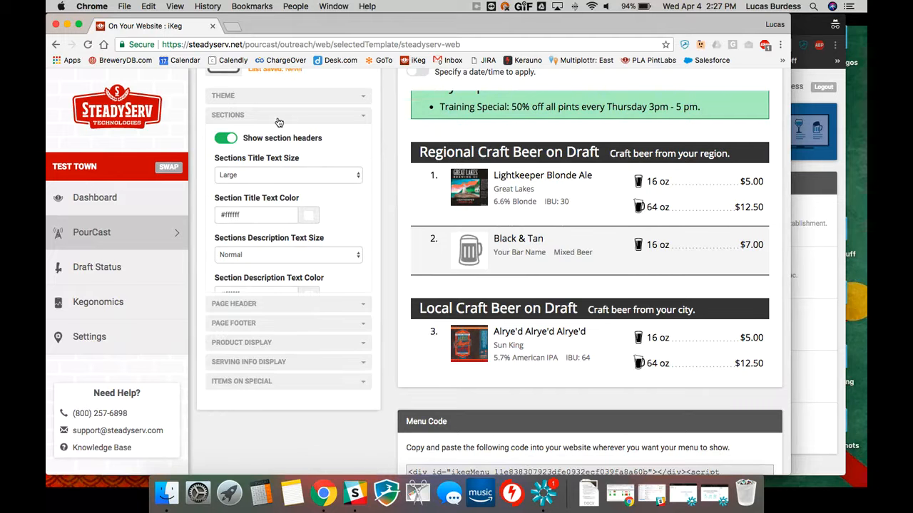
Turn off the Show Header option in the page header settings
left_click(278, 137)
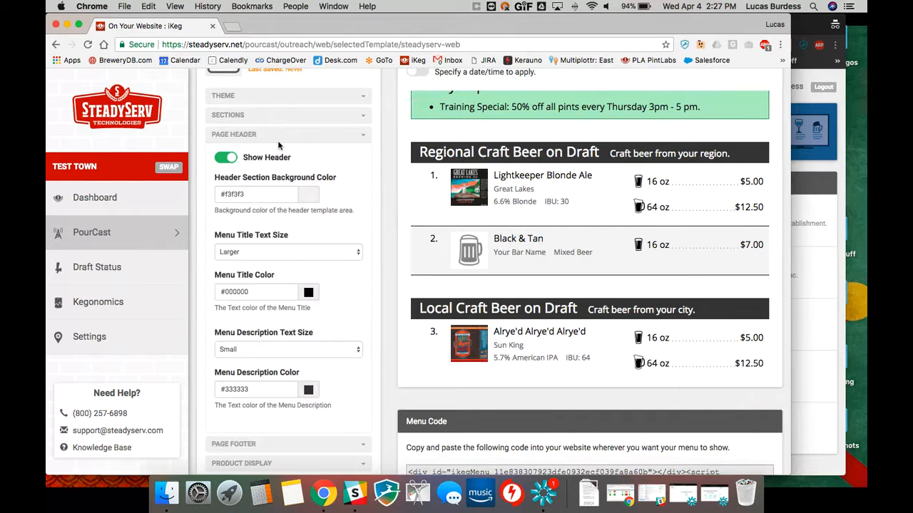
scroll(477, 200, "up", 5)
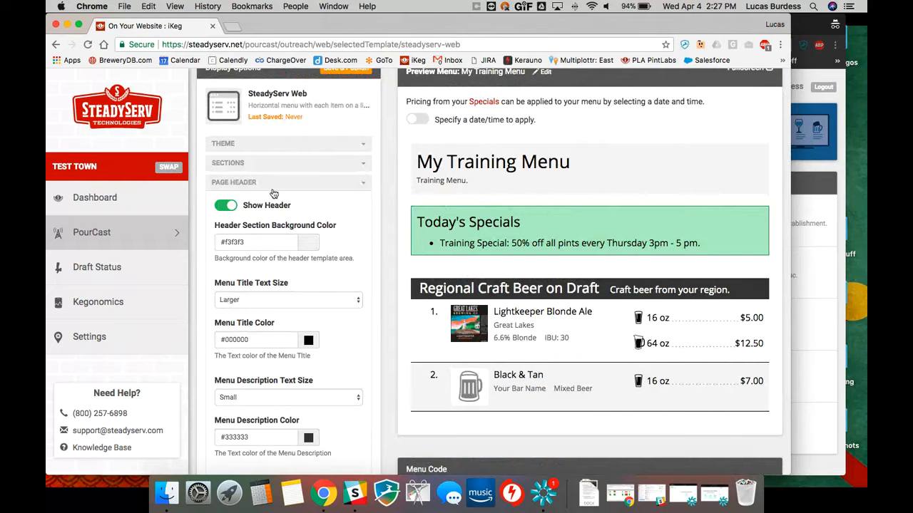
left_click(228, 205)
left_click(237, 204)
scroll(380, 226, "down", 2)
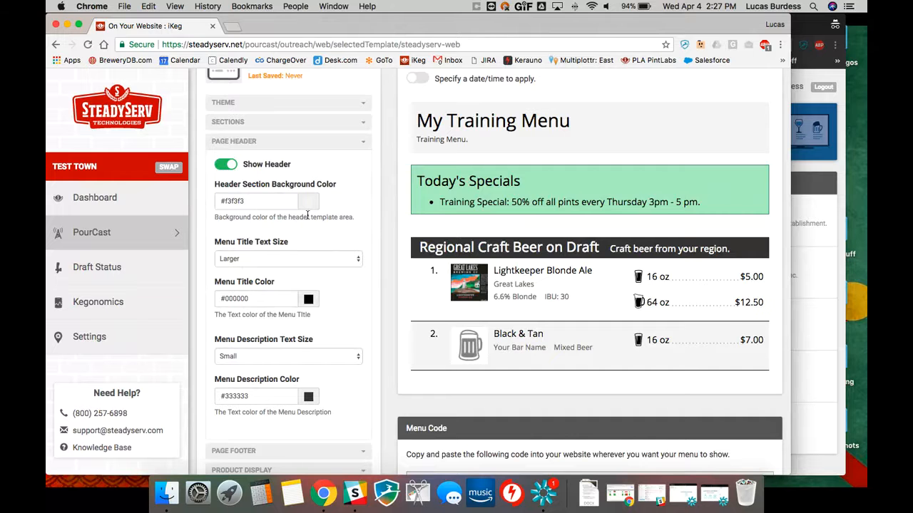
scroll(307, 213, "down", 2)
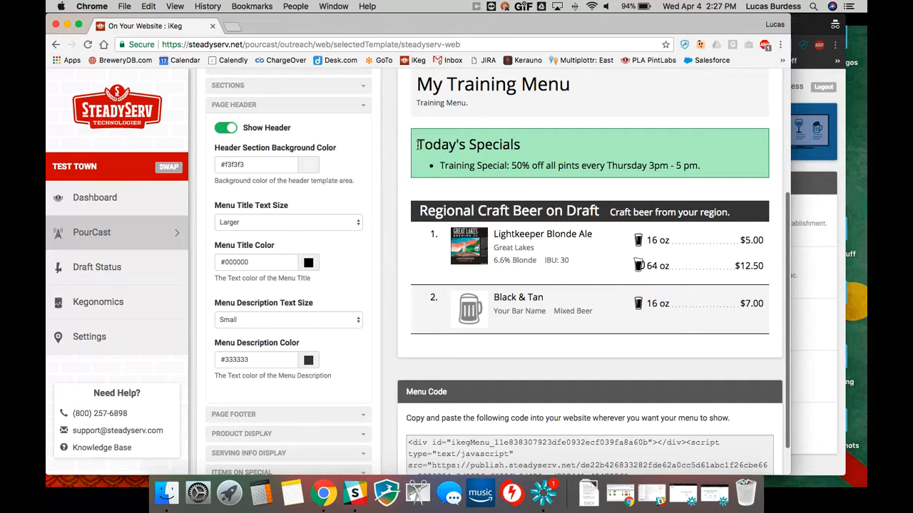
scroll(418, 145, "up", 1)
left_click(232, 148)
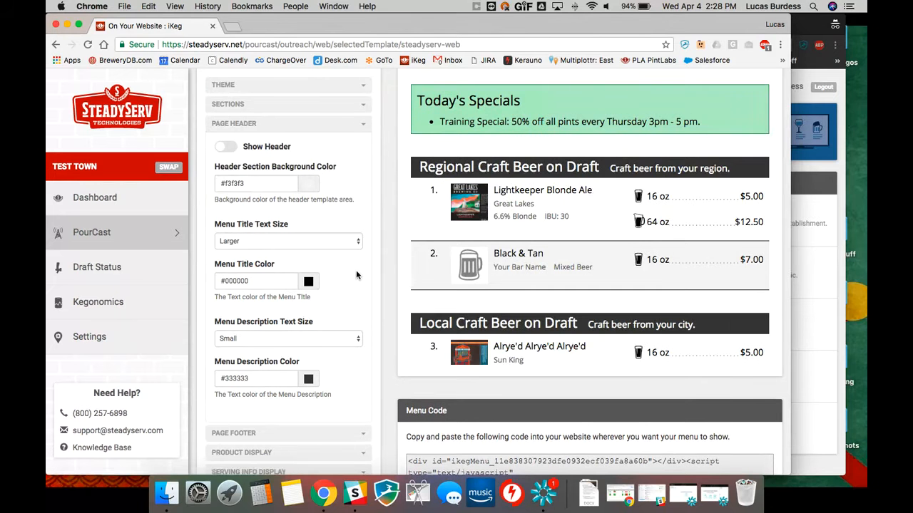
scroll(378, 196, "up", 3)
scroll(378, 195, "down", 4)
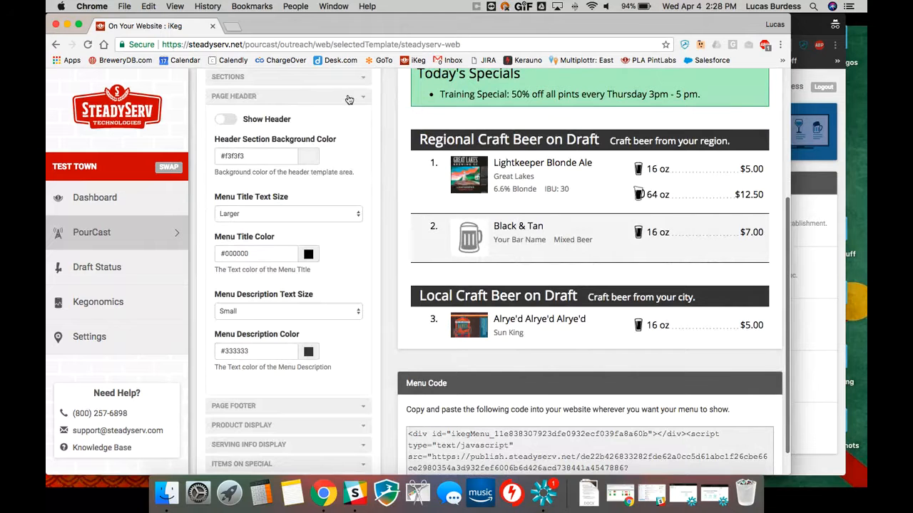
left_click(347, 97)
Replace the page footer's custom text with "Follow us on Twitter!" and check it in the menu preview
left_click(311, 118)
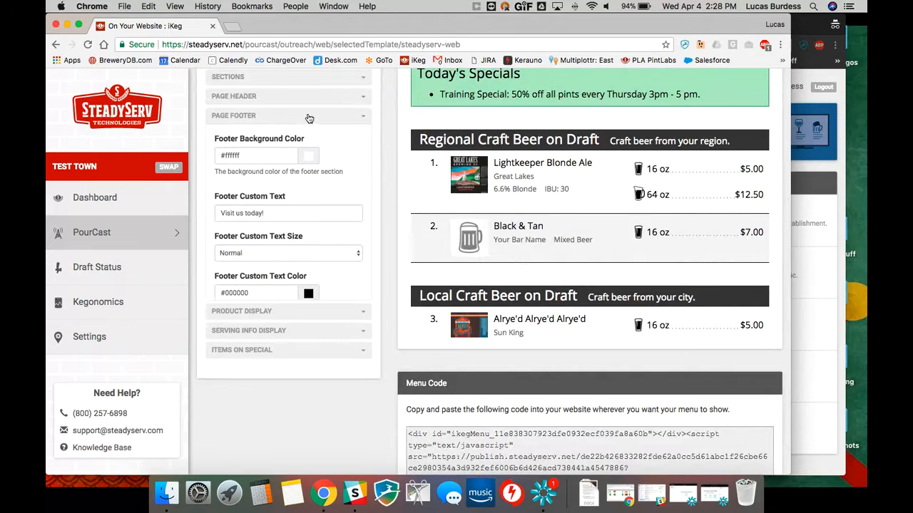
scroll(569, 212, "down", 3)
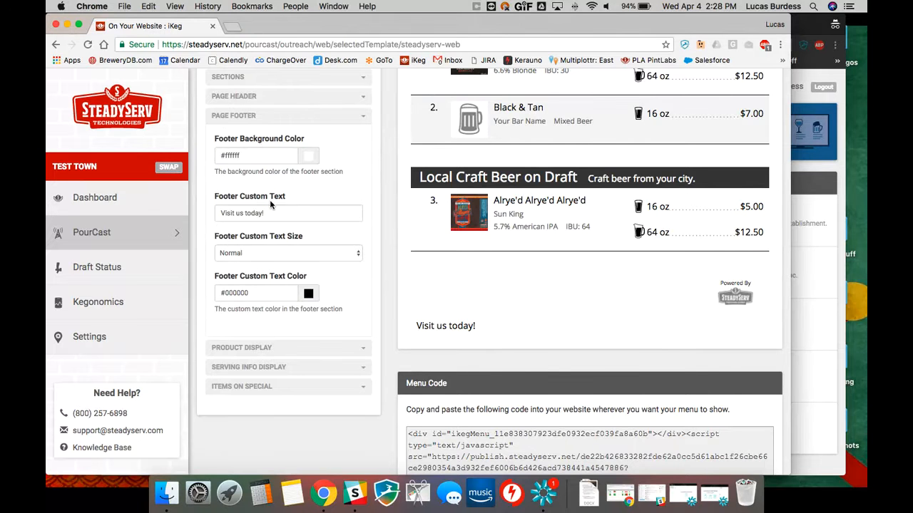
left_click_drag(264, 213, 174, 197)
scroll(172, 202, "up", 1)
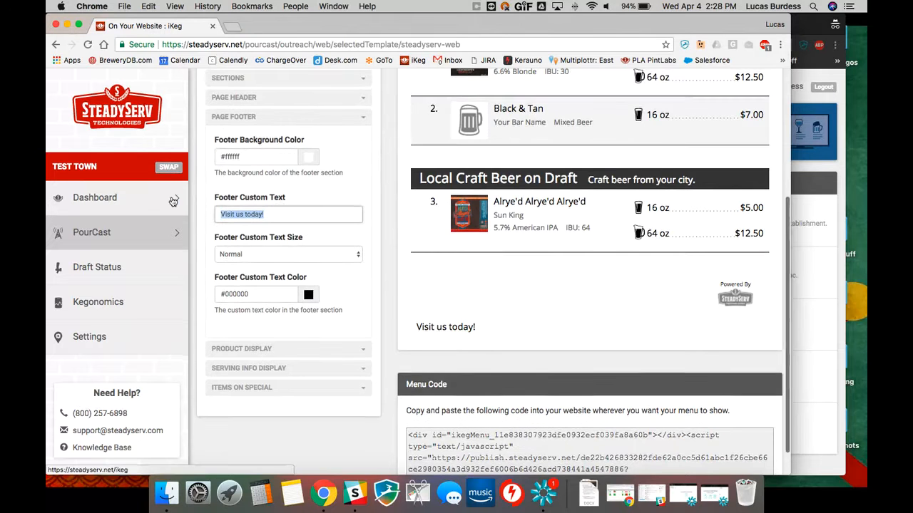
type("Fol")
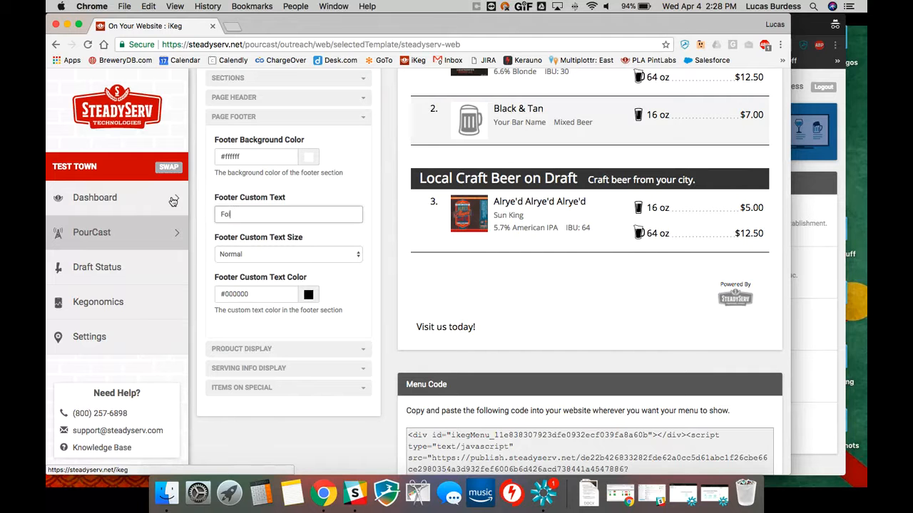
type("low Us ")
type("on")
type("on Twitter")
type("!")
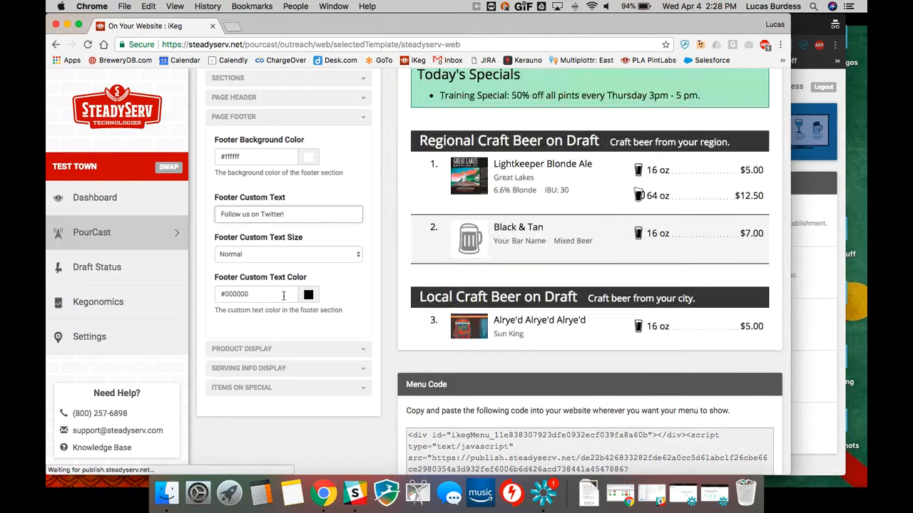
scroll(496, 265, "down", 5)
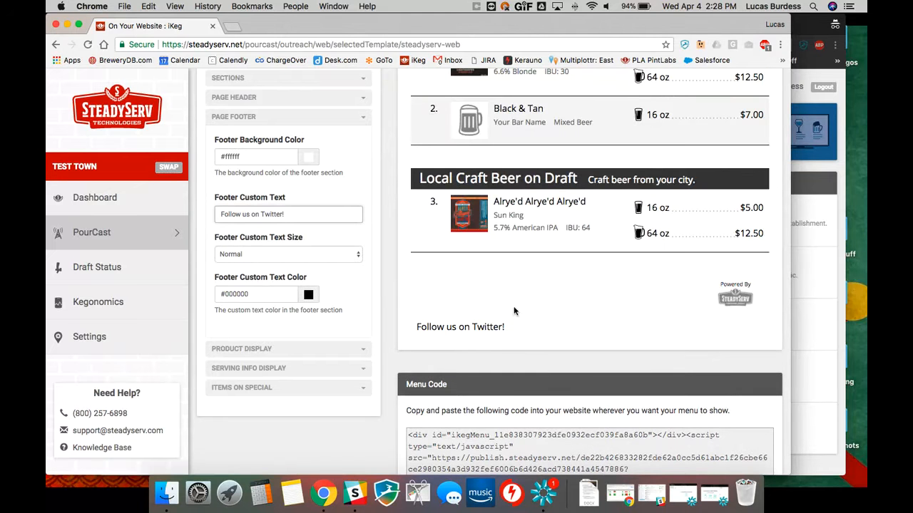
Review the available size choices for the footer custom text
left_click(283, 258)
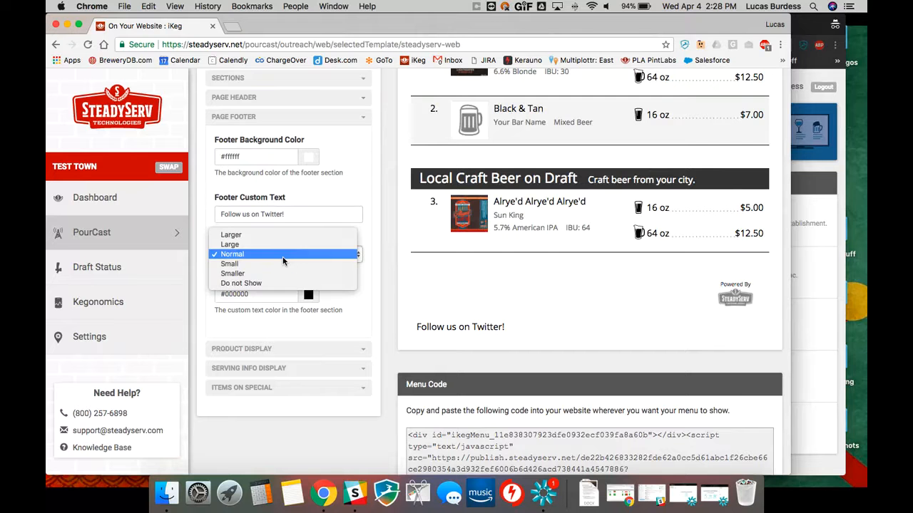
left_click(283, 261)
left_click(283, 257)
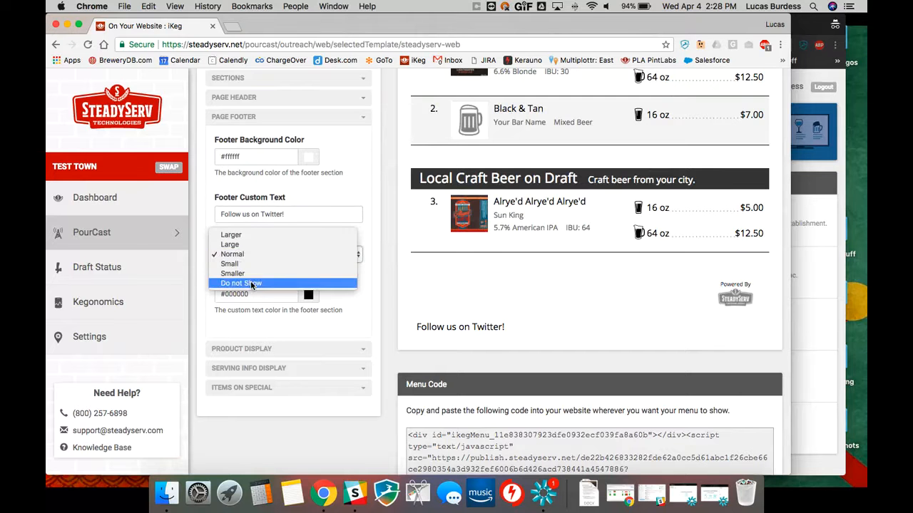
left_click(309, 257)
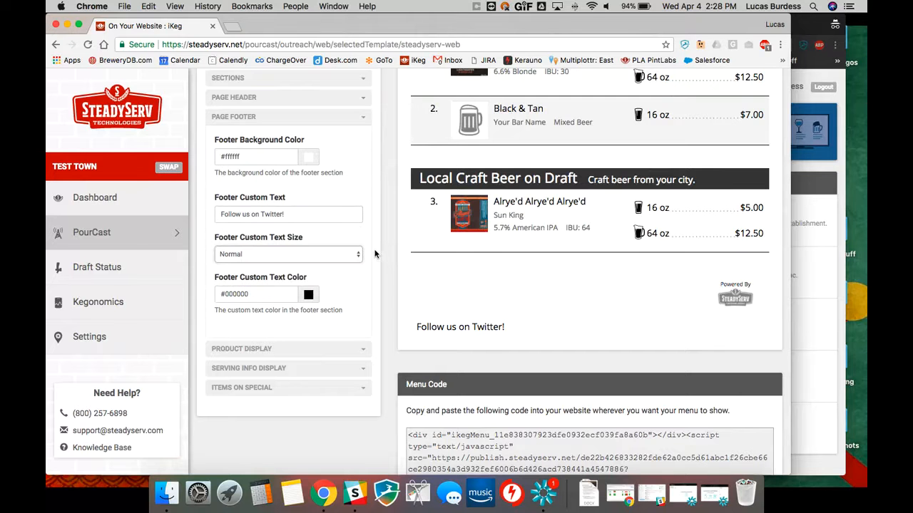
double_click(363, 120)
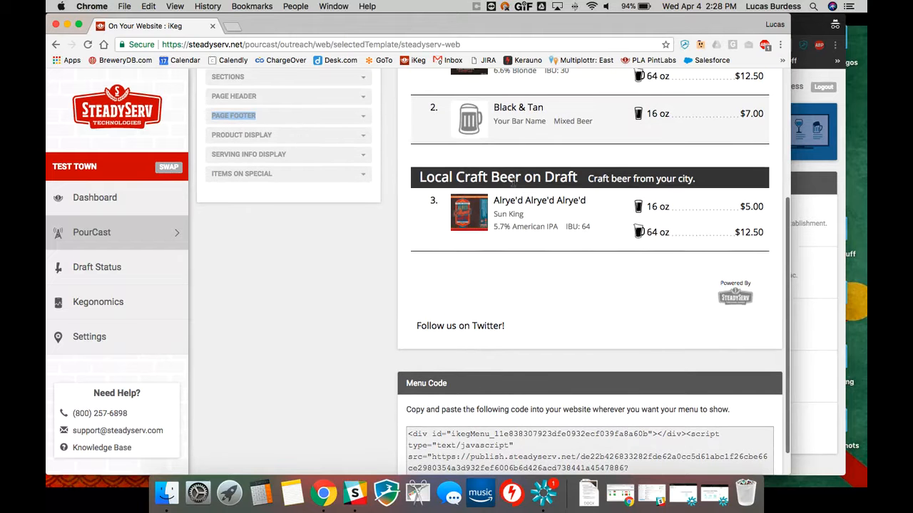
Set the icon shown for menu products to Brewery/Producer Logo in the product display settings
scroll(443, 123, "up", 3)
left_click(234, 138)
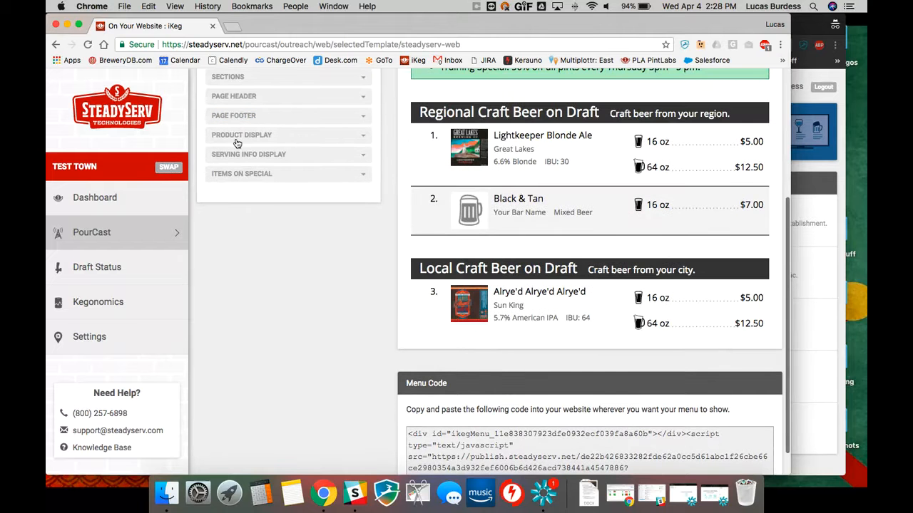
scroll(300, 150, "up", 1)
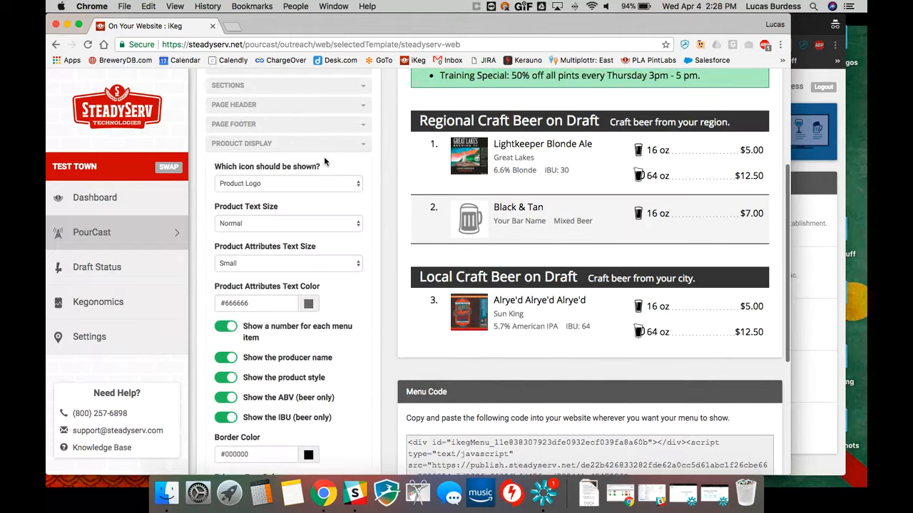
scroll(324, 161, "down", 1)
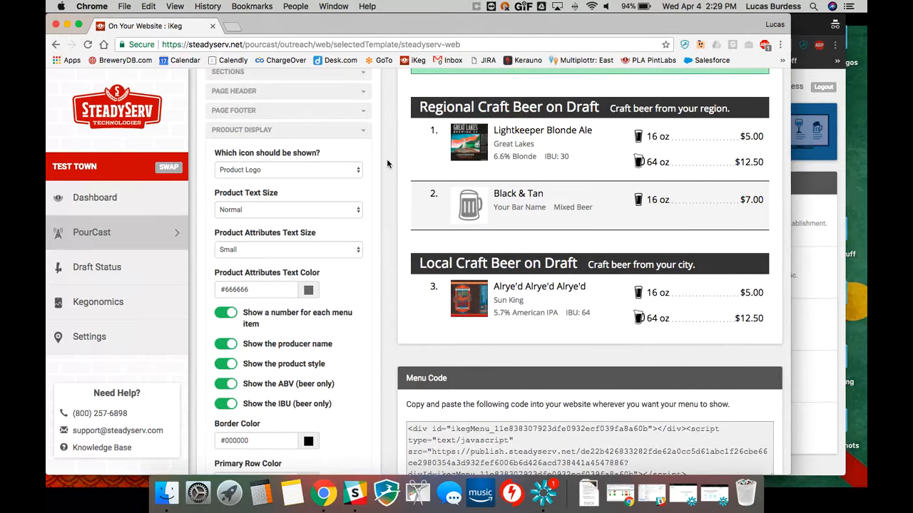
left_click(281, 169)
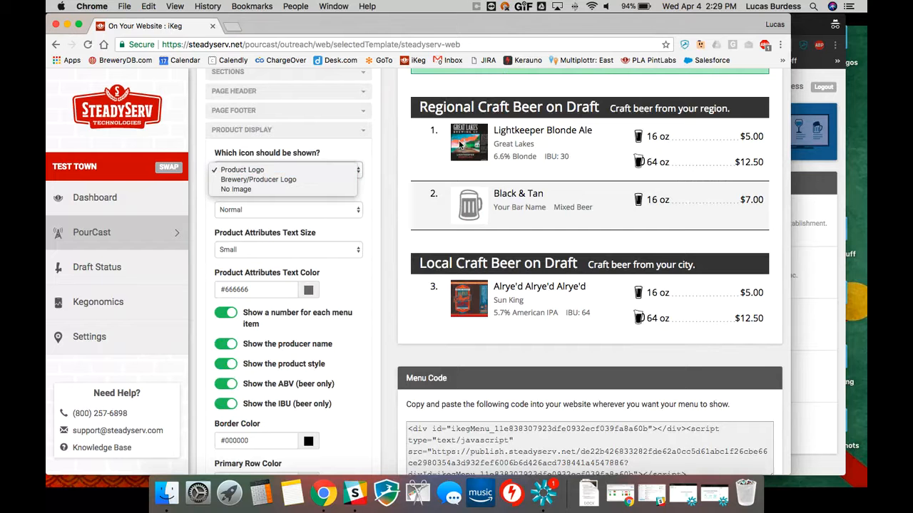
left_click(296, 181)
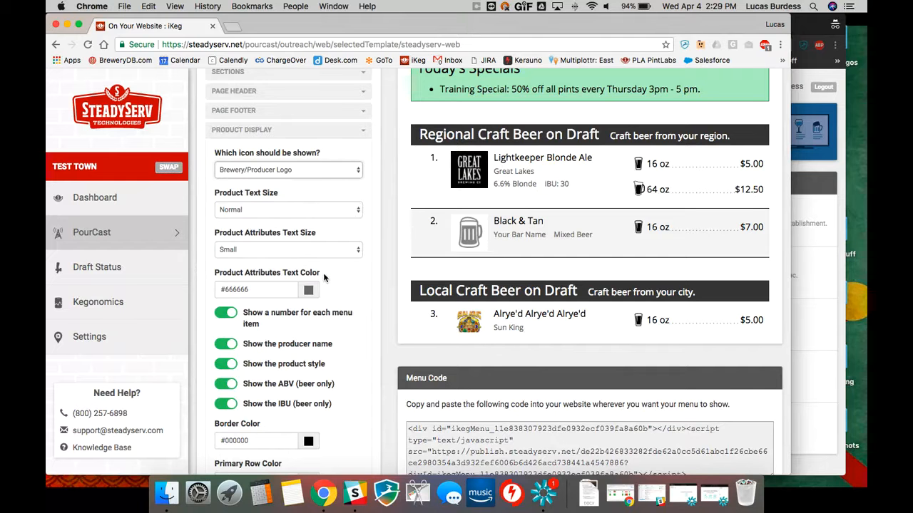
Turn off showing a number for each menu item in the product display settings
scroll(323, 278, "down", 1)
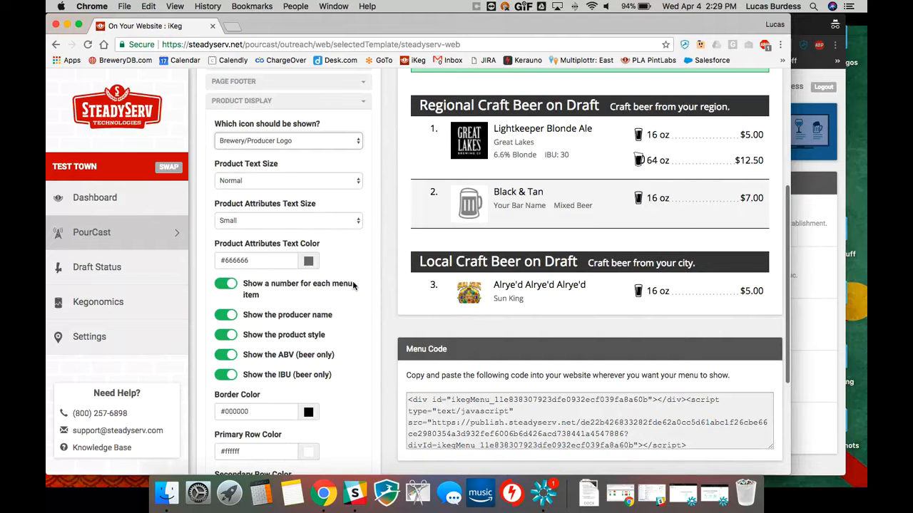
left_click(282, 283)
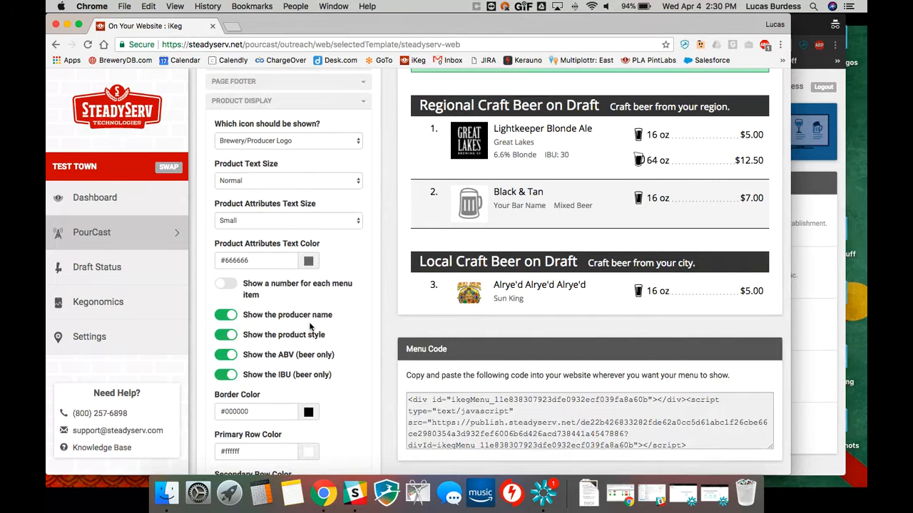
scroll(310, 327, "down", 1)
scroll(558, 216, "down", 3)
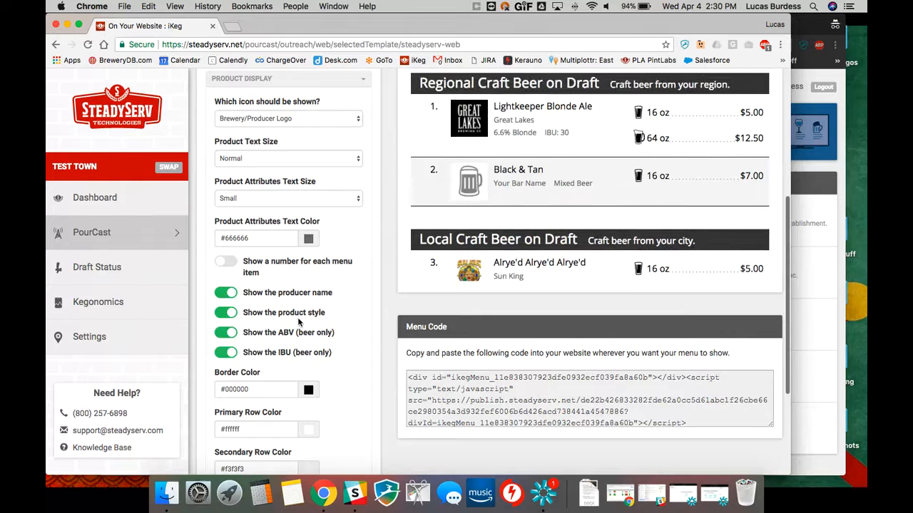
Review the remaining product display options, including row colors and product attributes, against the menu preview and collapse that section
scroll(299, 323, "down", 2)
scroll(299, 323, "down", 3)
scroll(612, 215, "up", 4)
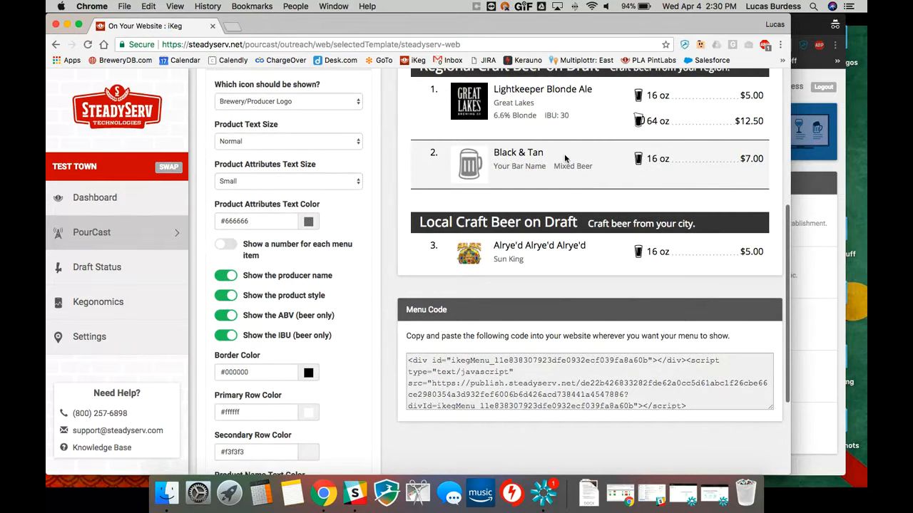
scroll(564, 179, "down", 4)
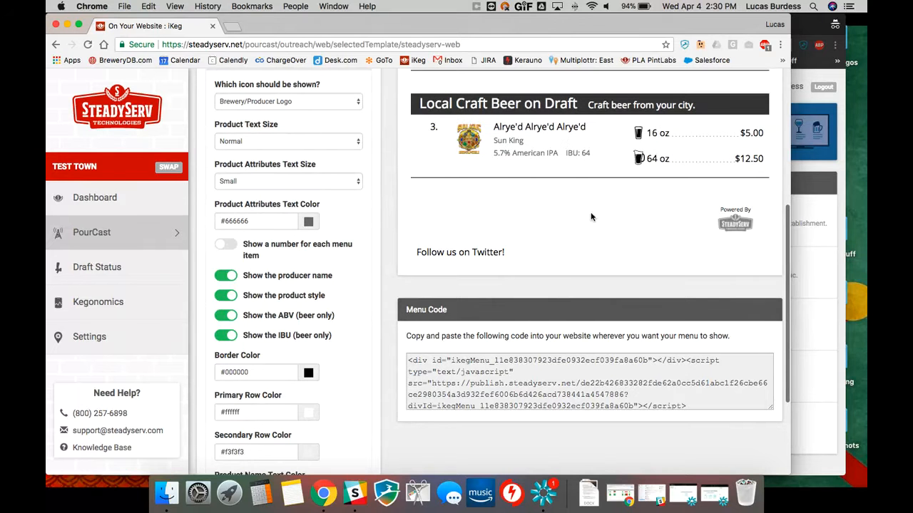
scroll(590, 212, "up", 2)
scroll(590, 213, "up", 2)
scroll(356, 266, "down", 3)
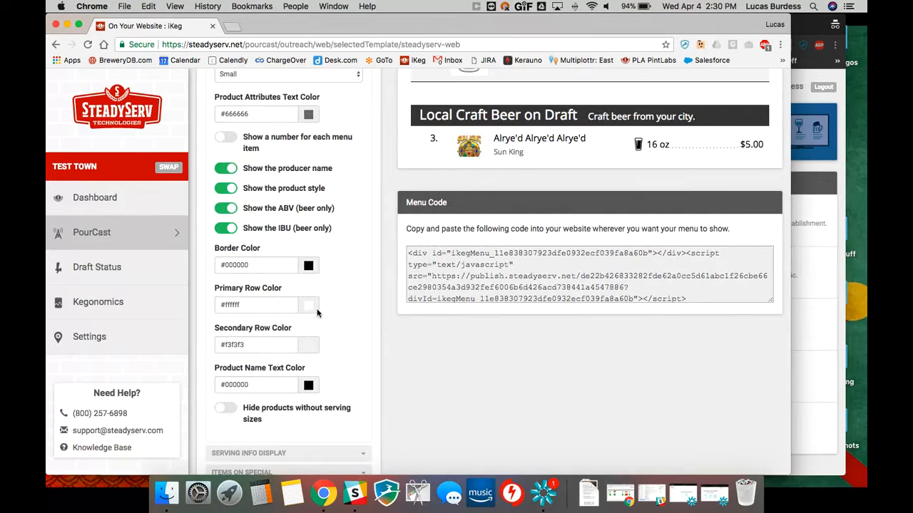
scroll(337, 305, "up", 1)
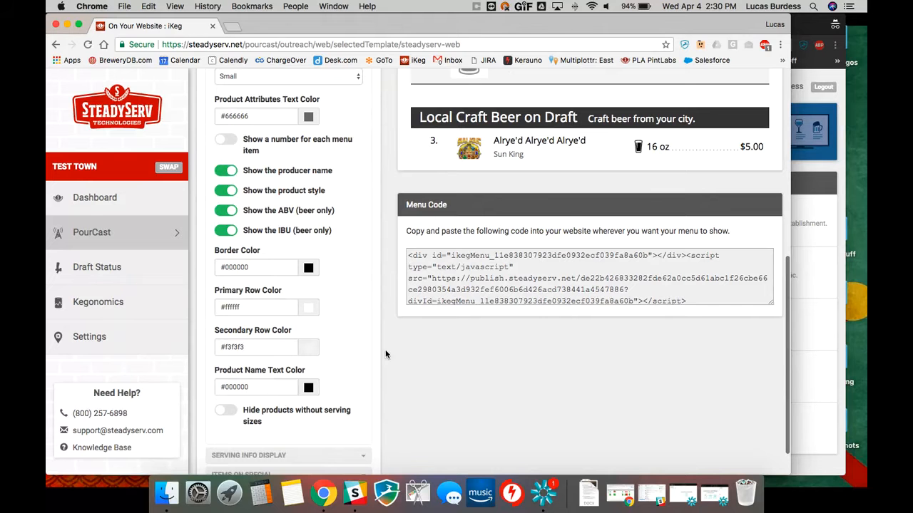
scroll(314, 352, "up", 3)
scroll(313, 352, "down", 4)
scroll(313, 349, "up", 8)
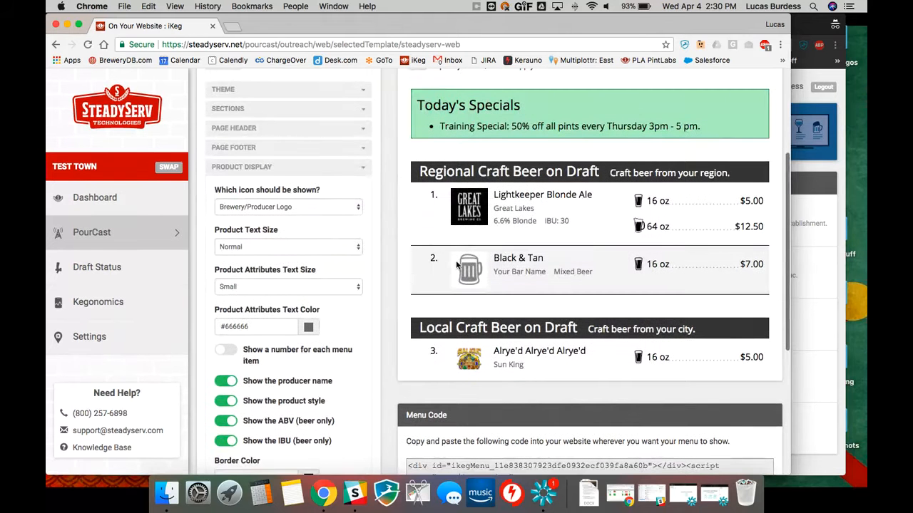
left_click(362, 171)
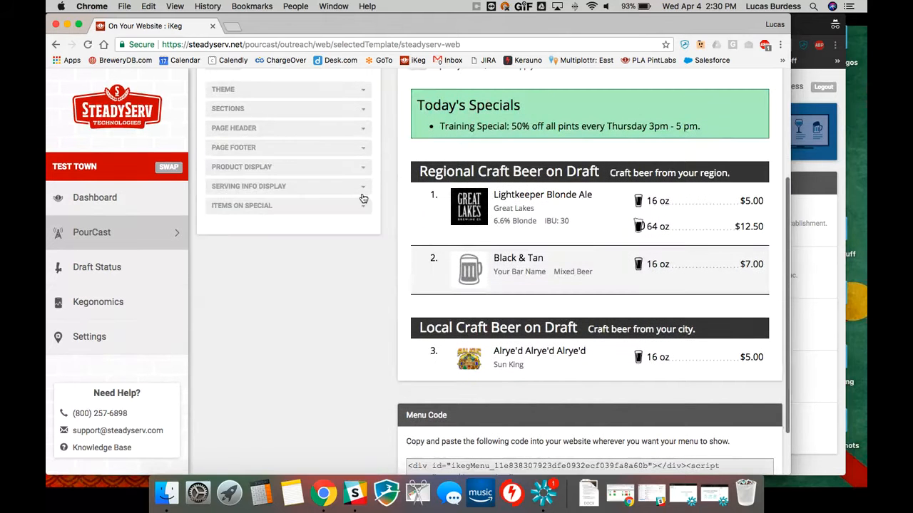
In the serving info display settings, set how serving size names are shown to Glassware Only
left_click(300, 191)
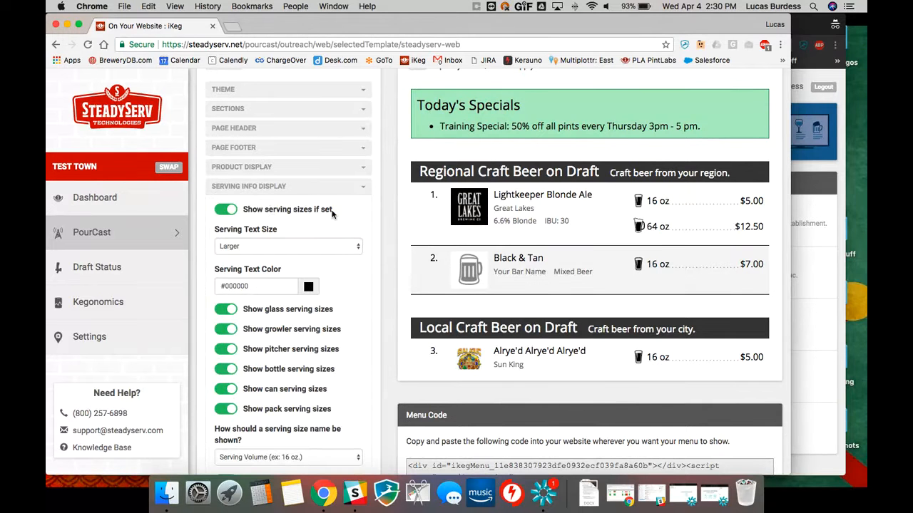
scroll(336, 216, "up", 1)
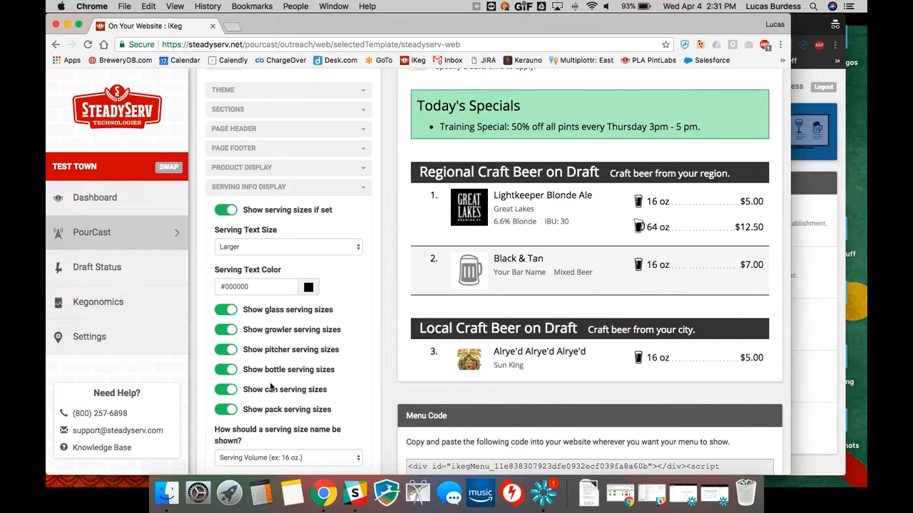
scroll(271, 388, "down", 1)
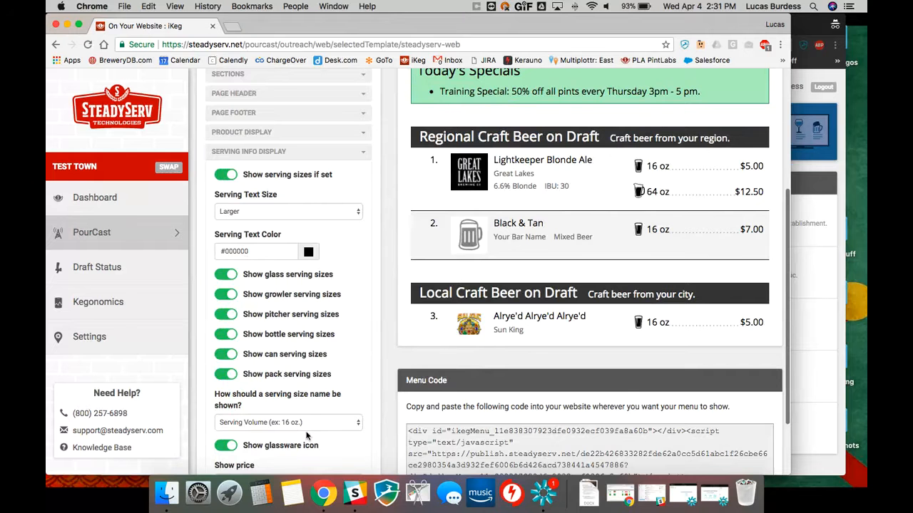
scroll(345, 348, "down", 2)
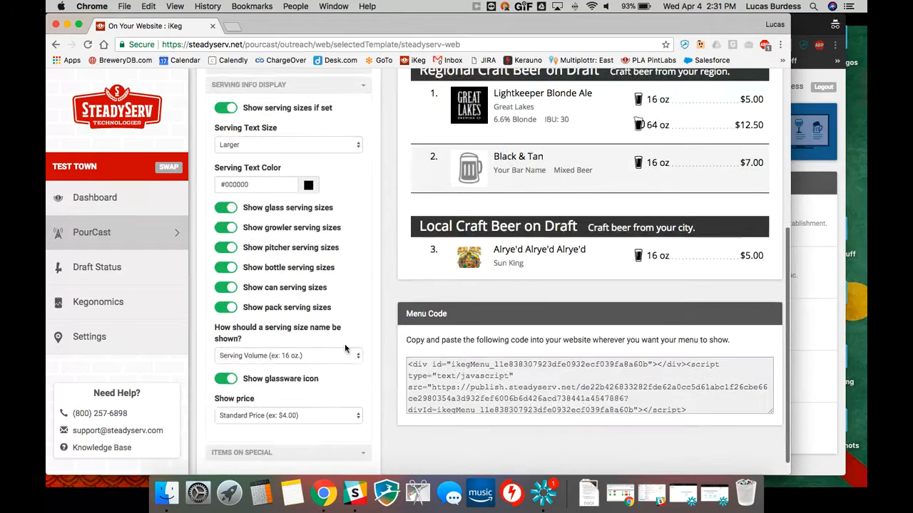
left_click(346, 354)
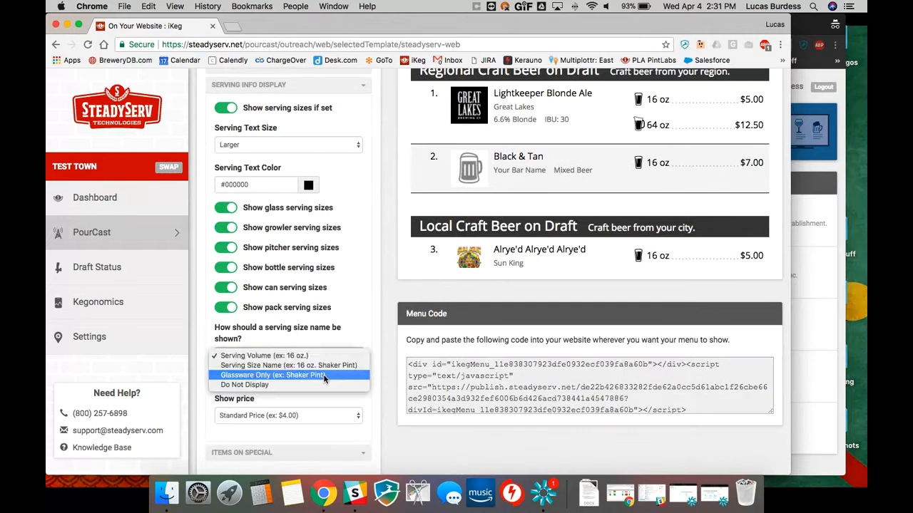
left_click(323, 376)
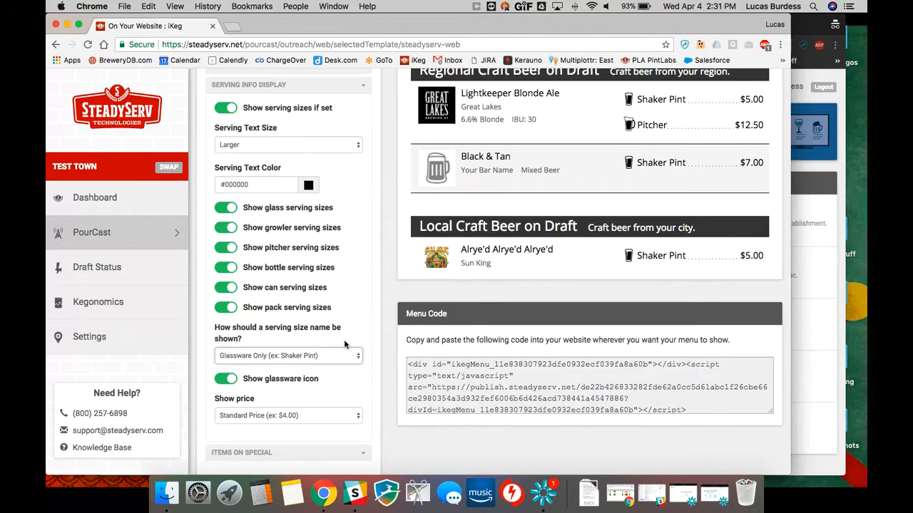
Review the available price format choices in the serving info display settings and collapse that section
scroll(337, 328, "down", 1)
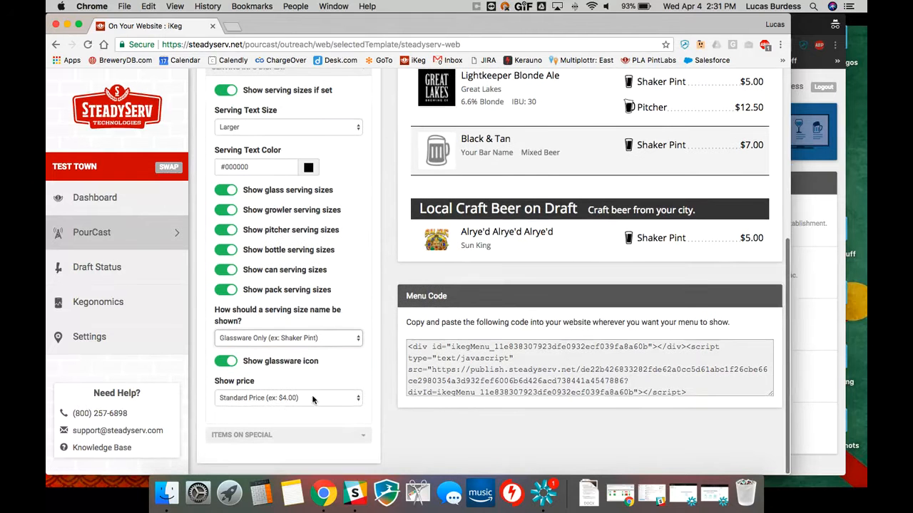
left_click(311, 400)
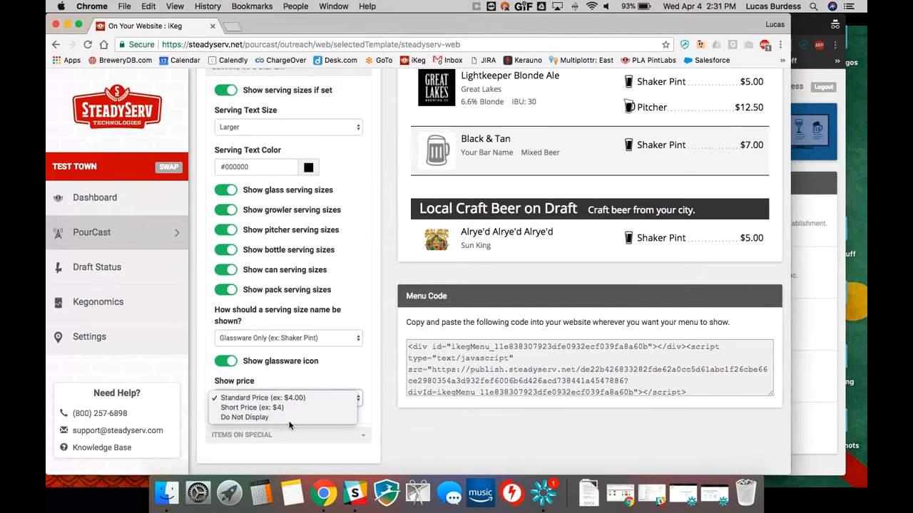
left_click(328, 386)
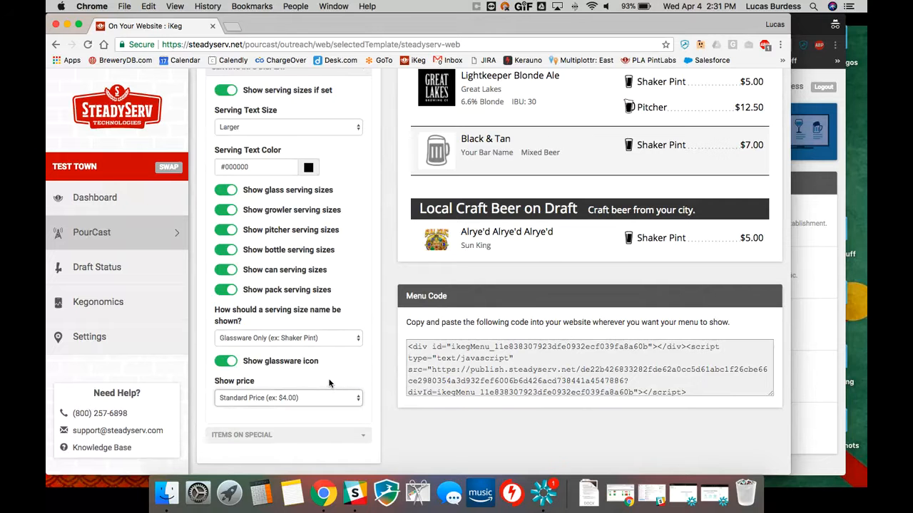
scroll(370, 257, "up", 3)
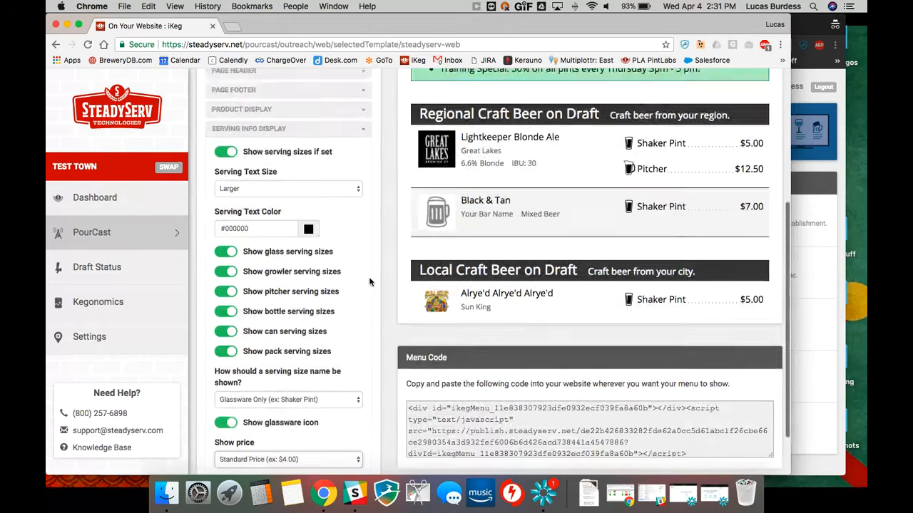
left_click(345, 128)
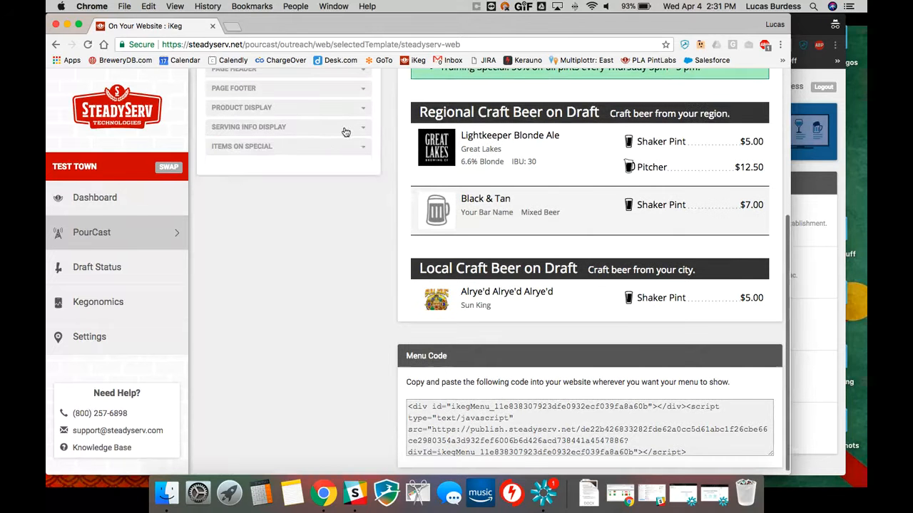
In the Items on Special settings, change the special section's title text to "Weekly Specials"
left_click(298, 146)
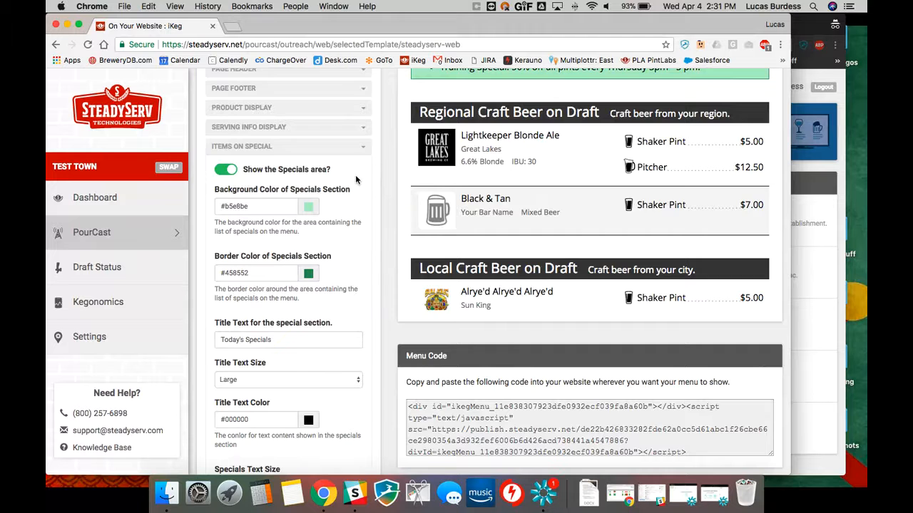
scroll(355, 174, "up", 5)
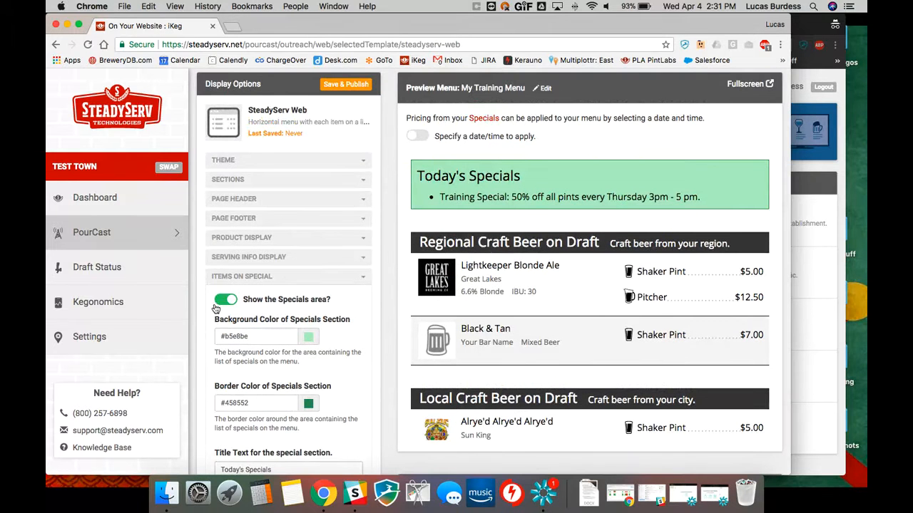
scroll(306, 309, "down", 1)
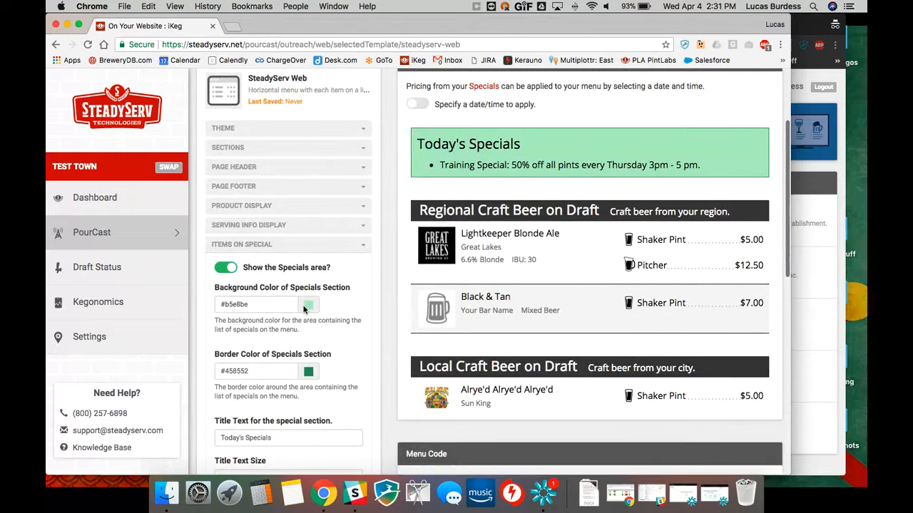
scroll(306, 309, "down", 2)
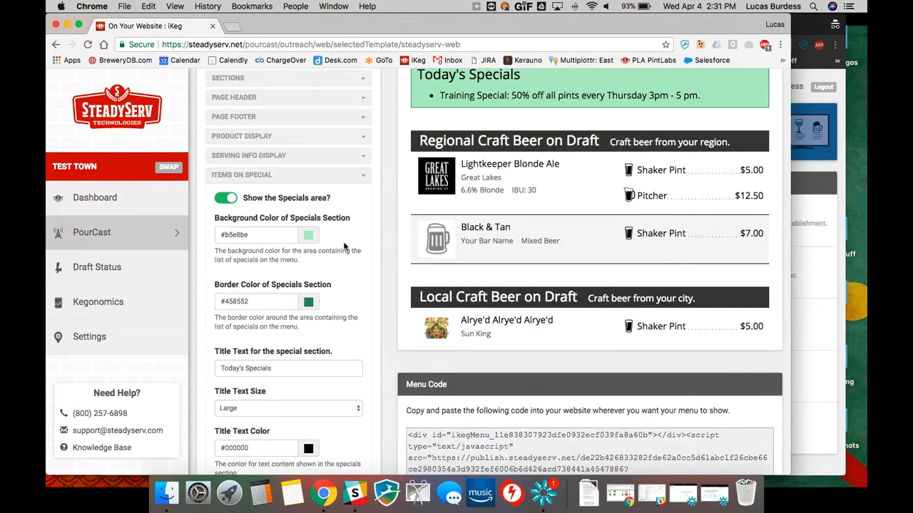
scroll(344, 246, "down", 2)
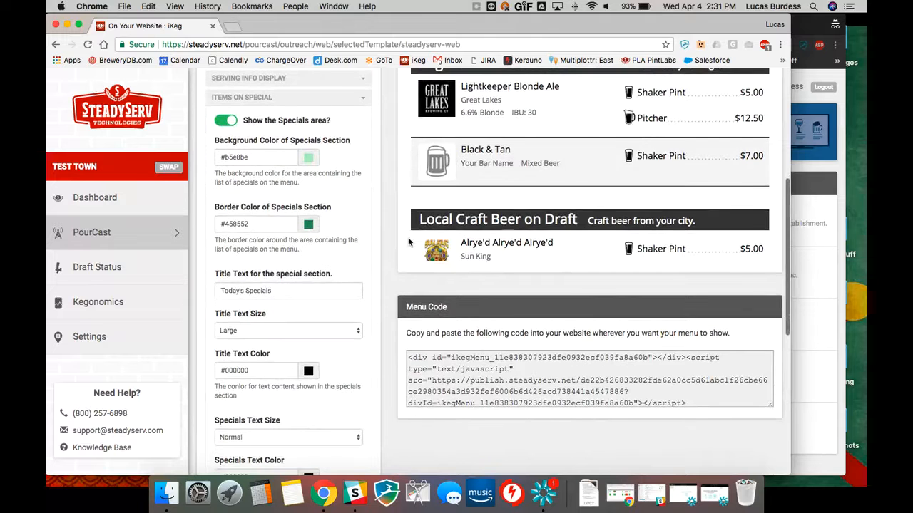
scroll(410, 243, "up", 2)
scroll(409, 242, "down", 5)
double_click(243, 178)
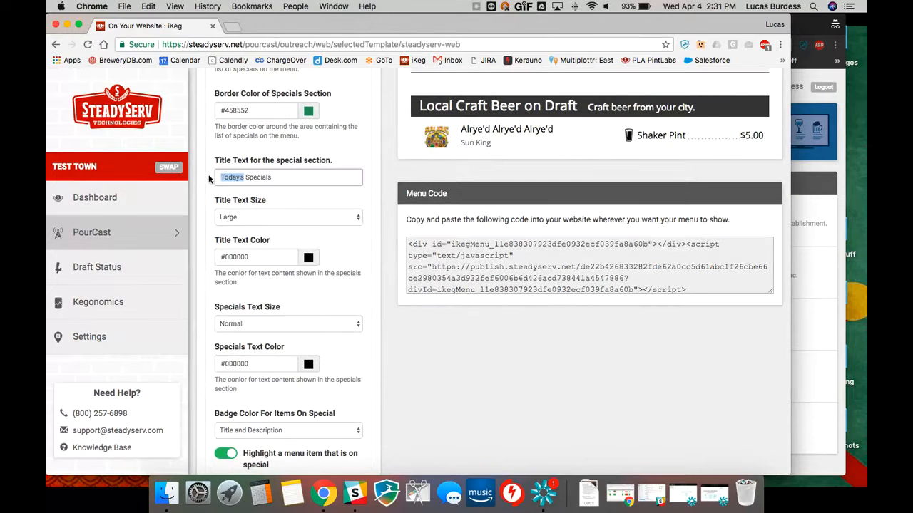
type("Weekly")
Review the text and badge options for items on special and check the specials title in the menu preview
scroll(208, 174, "up", 1)
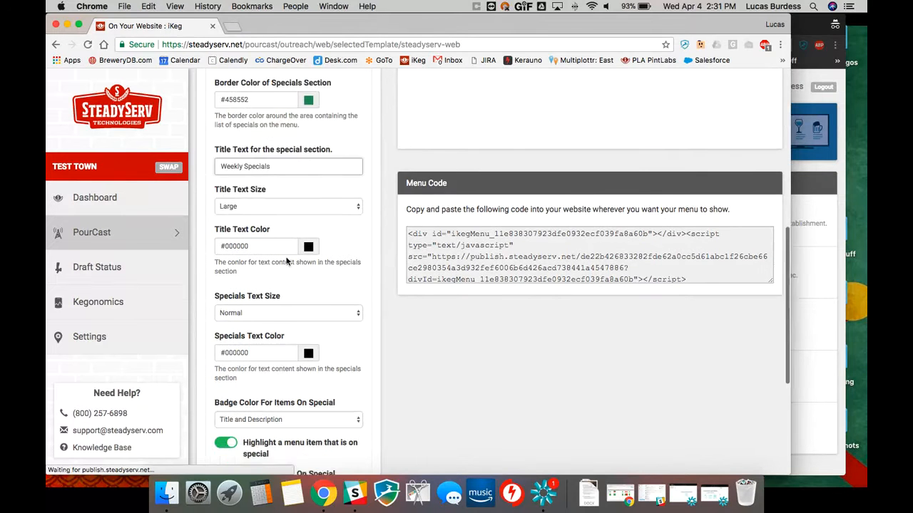
scroll(290, 271, "down", 2)
scroll(290, 267, "up", 4)
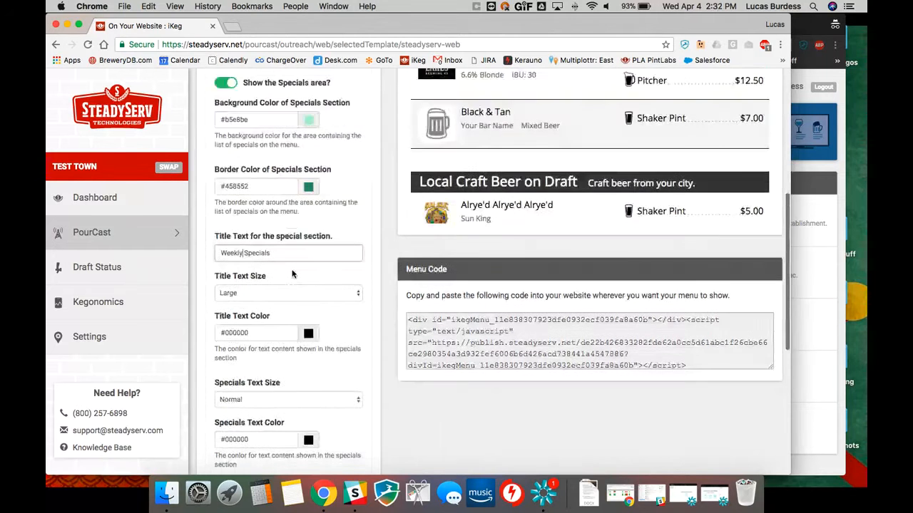
scroll(291, 275, "down", 7)
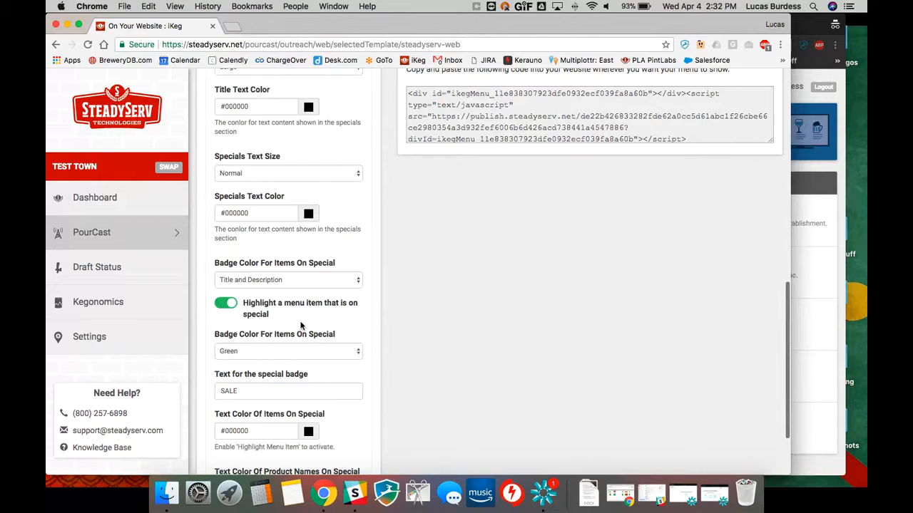
scroll(318, 362, "up", 10)
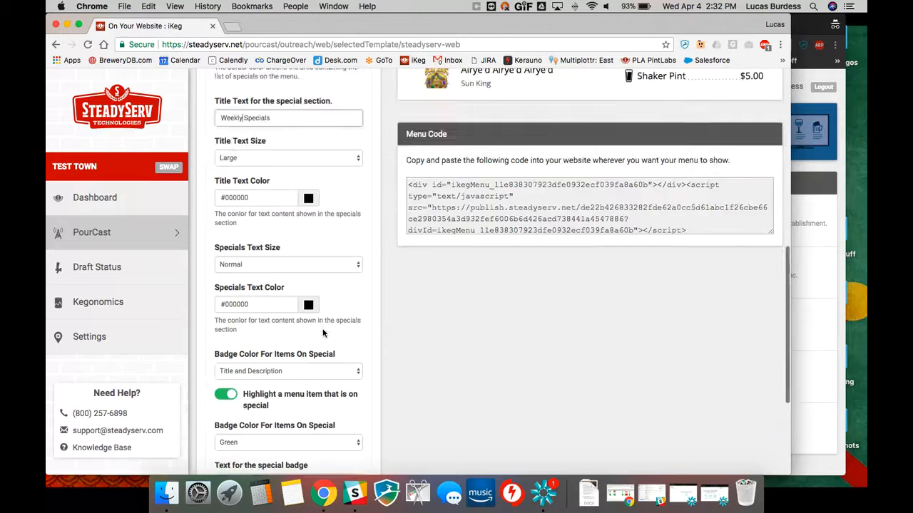
scroll(324, 330, "up", 5)
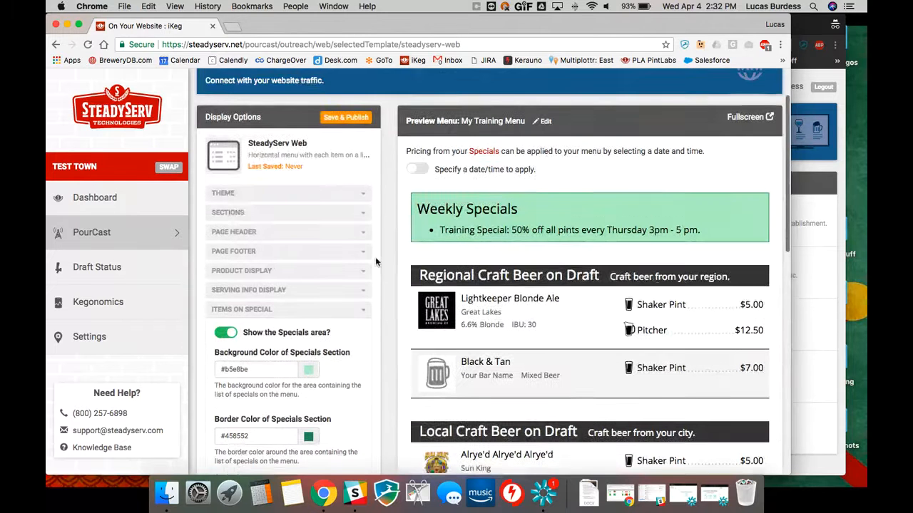
Apply specials pricing to the preview for April 5, 2018 at 03:25 PM and check the previewed menu items' sale badges and prices
left_click(413, 171)
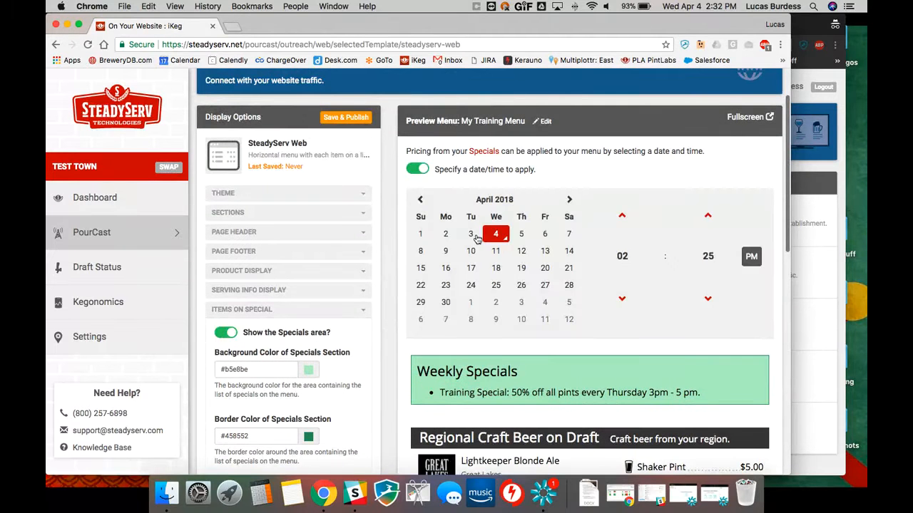
left_click(524, 237)
left_click(524, 237)
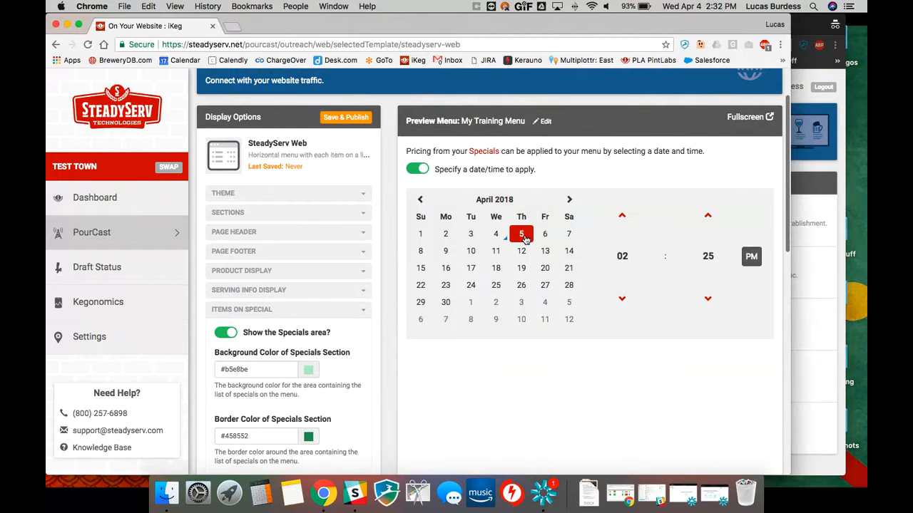
left_click(622, 257)
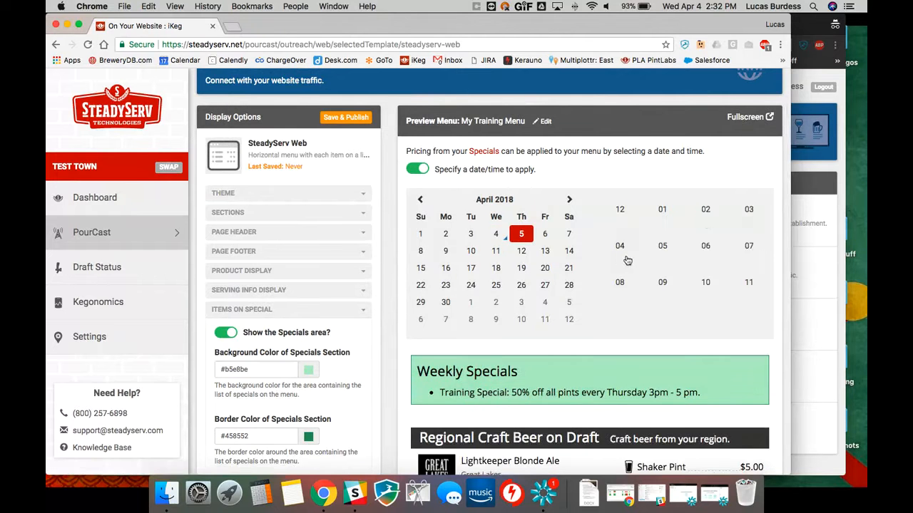
left_click(740, 209)
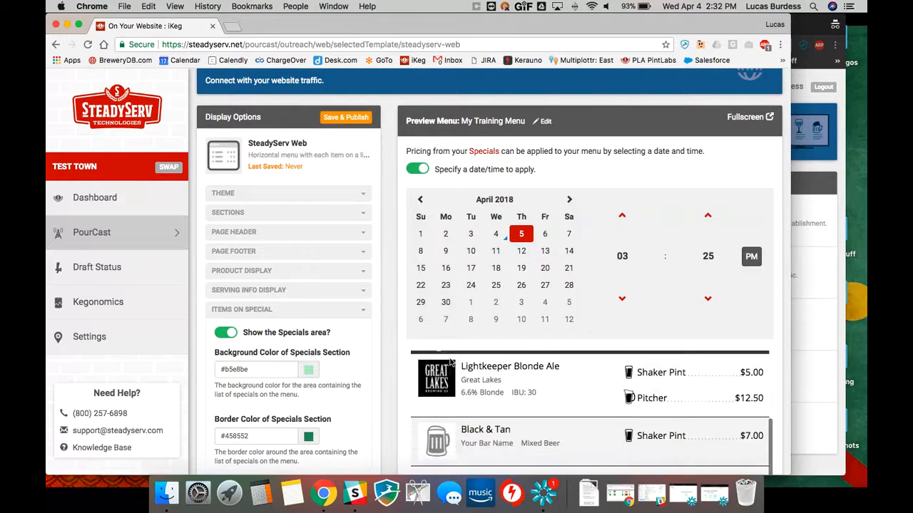
scroll(414, 353, "down", 5)
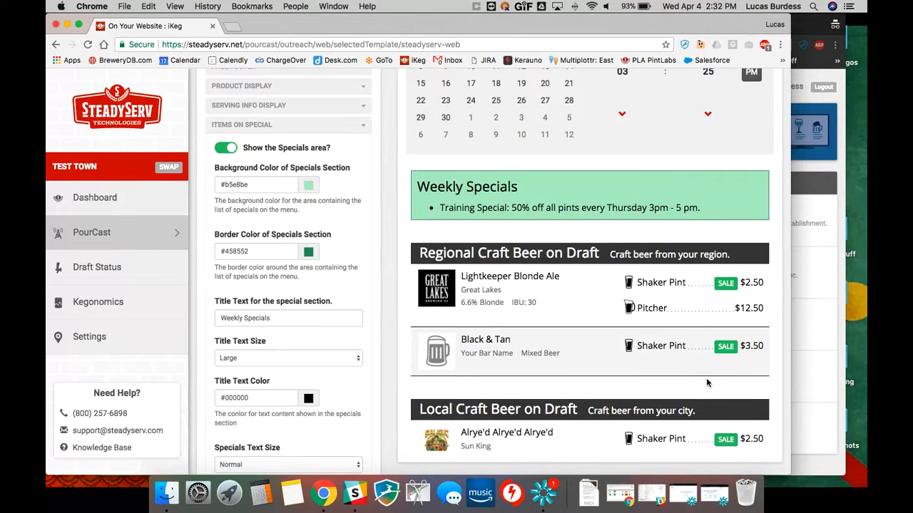
scroll(706, 378, "down", 3)
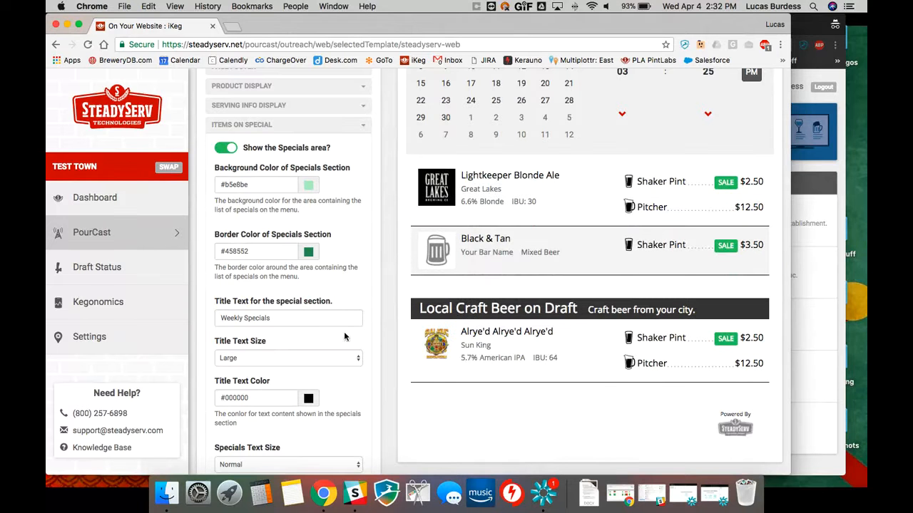
scroll(344, 332, "down", 2)
scroll(306, 264, "down", 5)
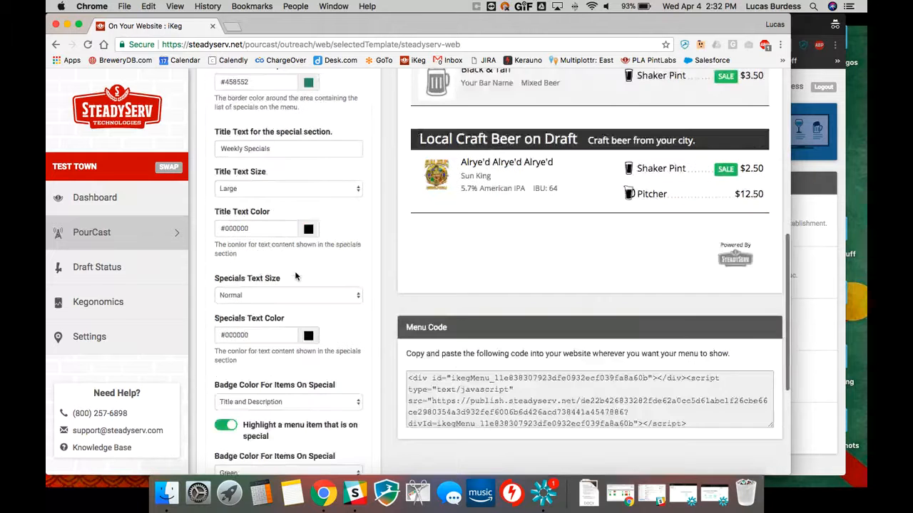
Set the text color of items on special to red (#f21111) in the Items on Special settings
scroll(314, 256, "down", 1)
scroll(313, 255, "down", 2)
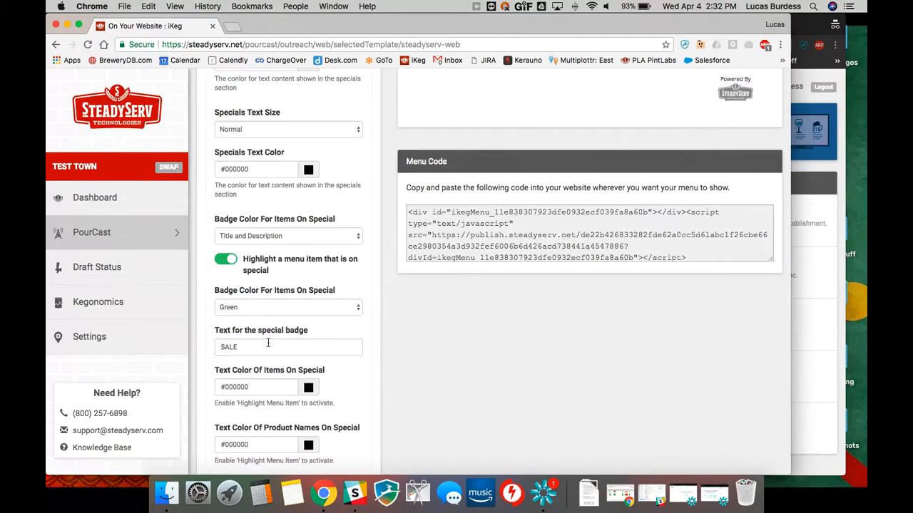
scroll(268, 343, "down", 2)
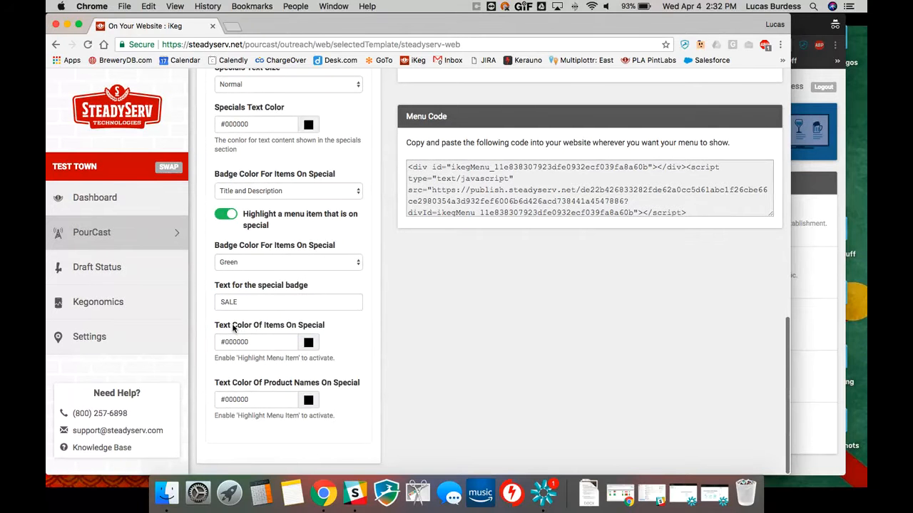
left_click(311, 343)
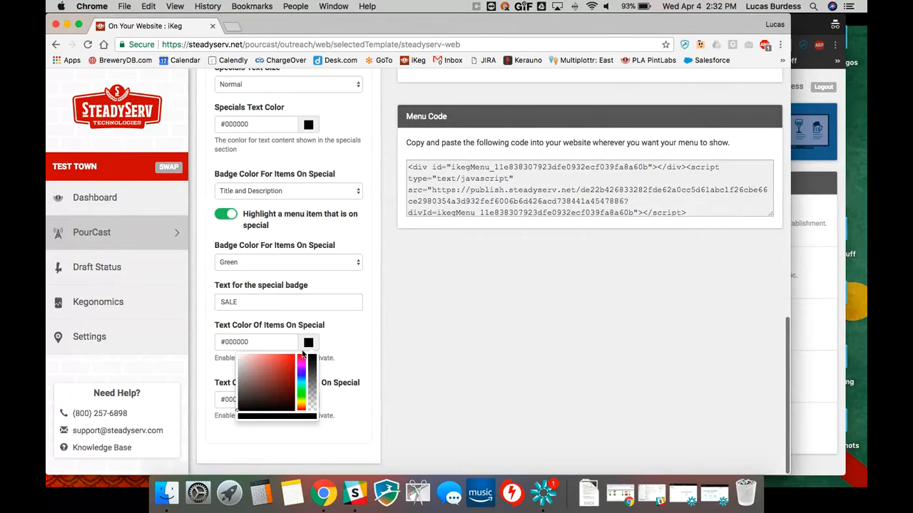
left_click(296, 360)
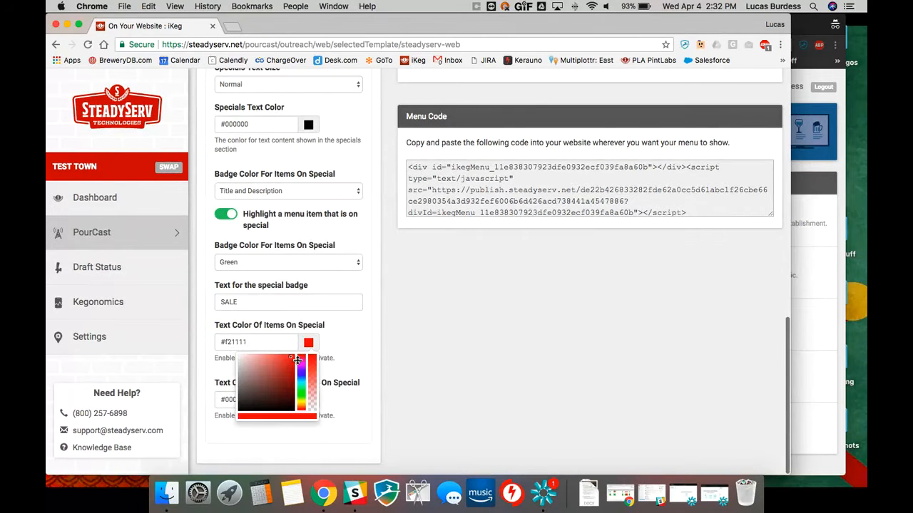
left_click(360, 327)
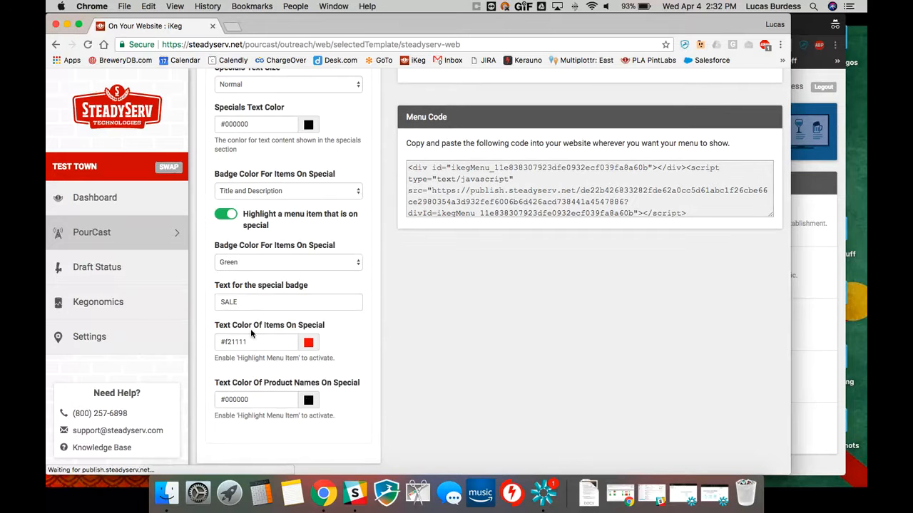
Set the text color of product names on special to red (#f01313) and check it in the menu preview
left_click(308, 400)
left_click(290, 416)
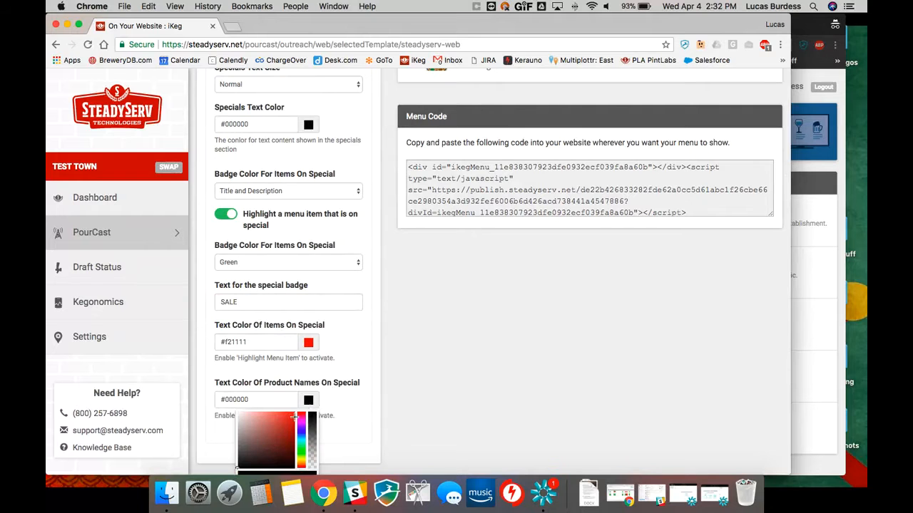
left_click(349, 418)
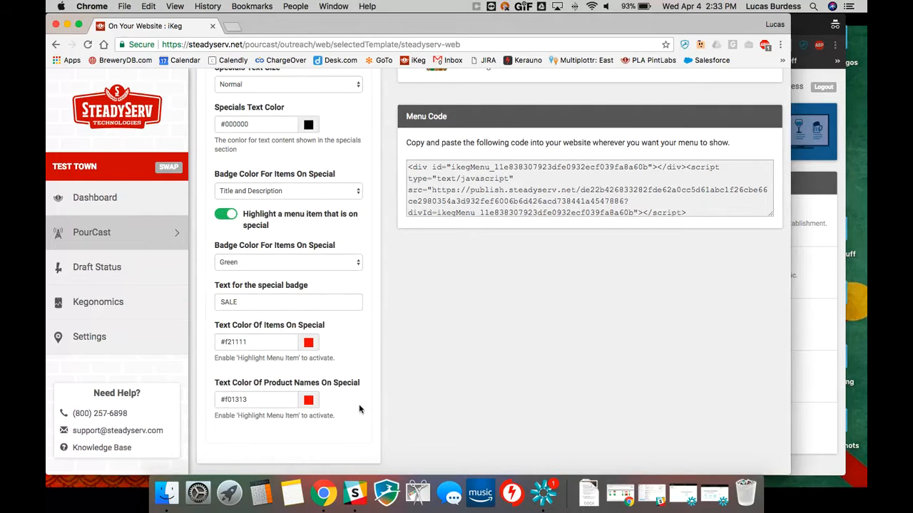
scroll(353, 383, "up", 4)
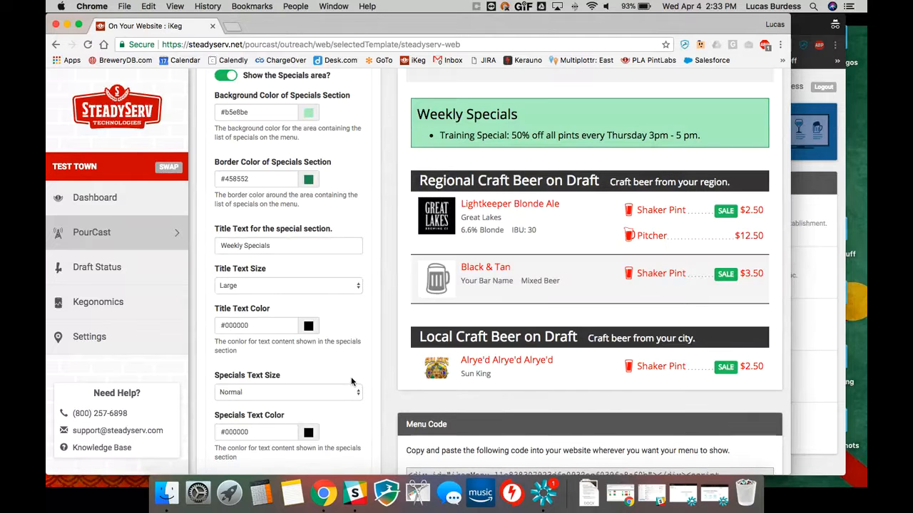
Compare the special text color settings with the product names and prices in the menu preview, and collapse the Items on Special section
scroll(352, 378, "down", 4)
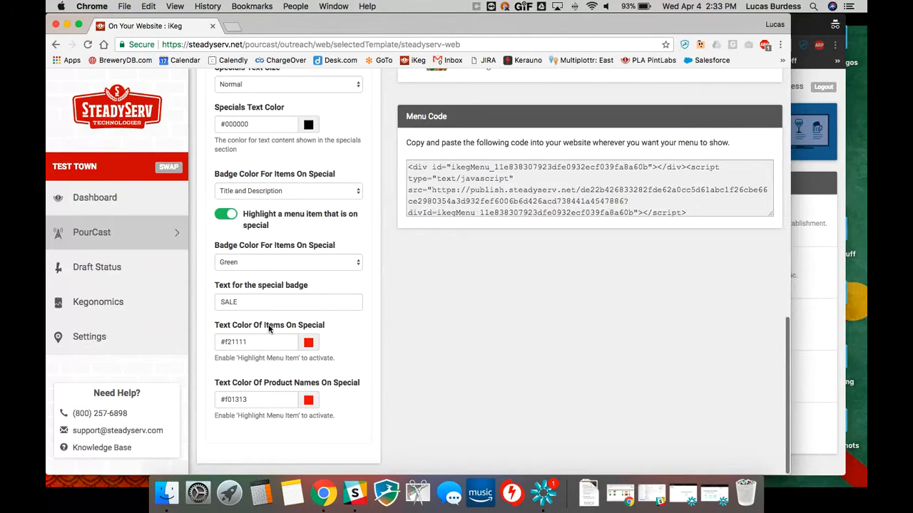
scroll(357, 350, "up", 10)
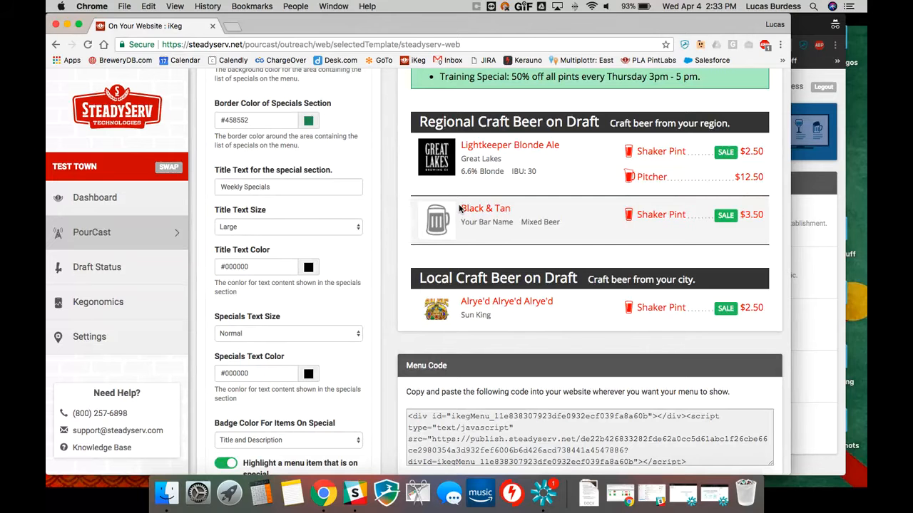
scroll(364, 239, "down", 5)
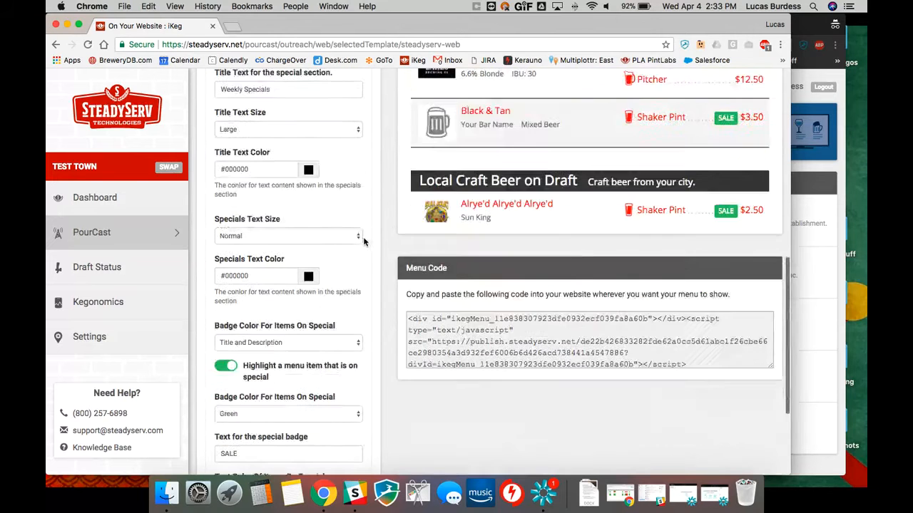
scroll(361, 233, "up", 7)
scroll(361, 232, "up", 2)
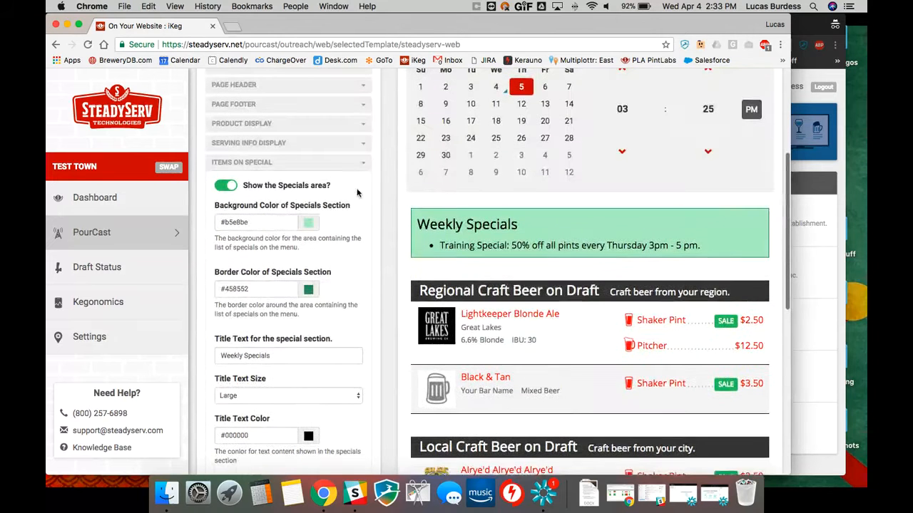
left_click(364, 166)
Select the entire menu code that is meant for pasting into the website
scroll(364, 167, "up", 2)
scroll(338, 197, "down", 5)
left_click(676, 442)
scroll(677, 442, "down", 1)
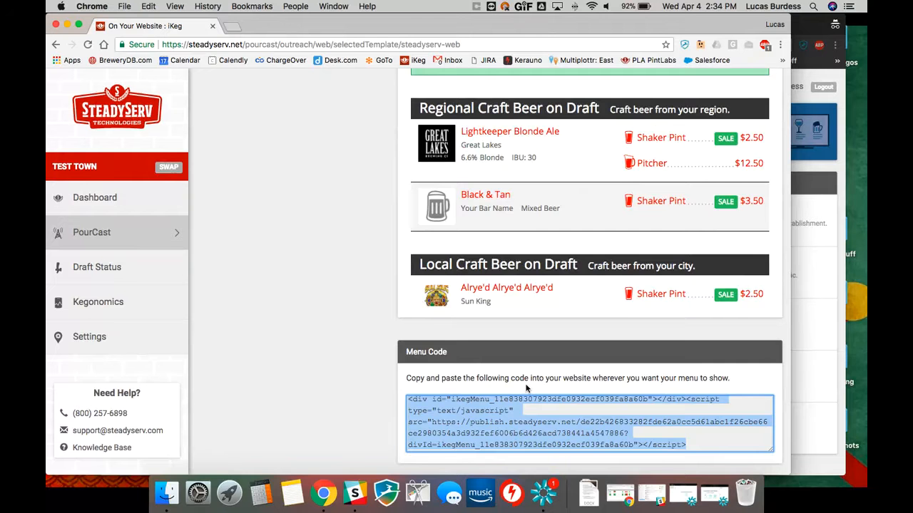
scroll(455, 377, "up", 10)
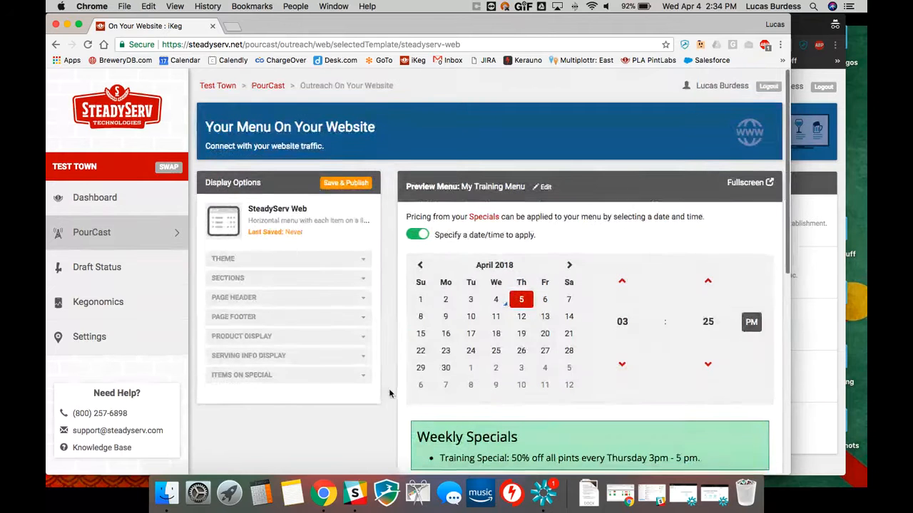
Stay on the page with the unsaved changes, and save and publish the SteadyServ Web display options
left_click(125, 235)
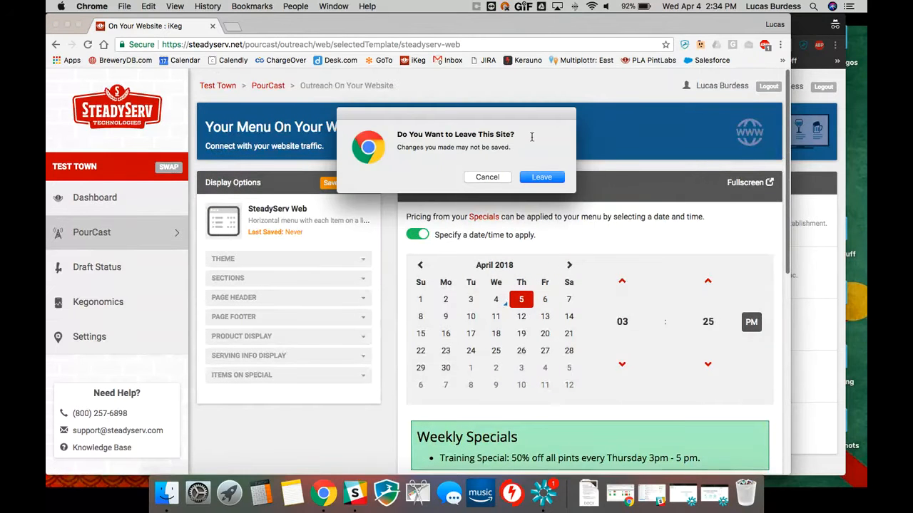
left_click(496, 180)
left_click(335, 184)
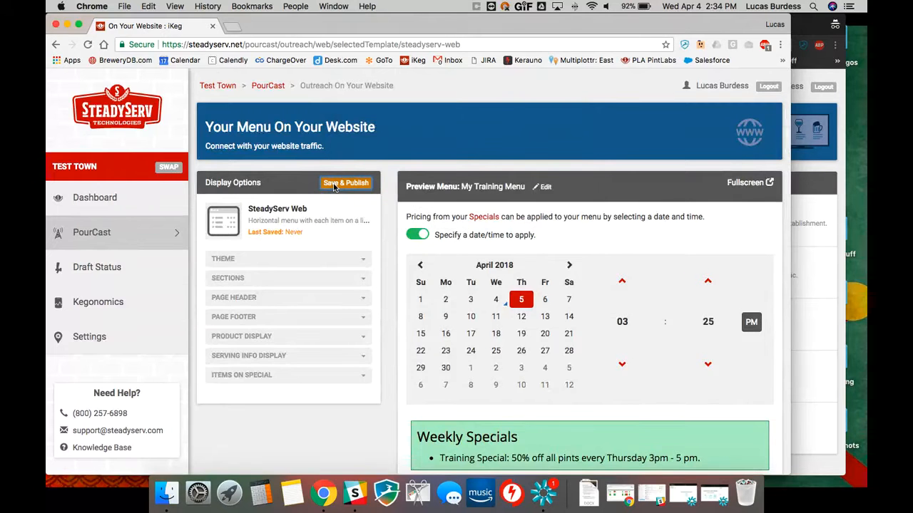
left_click(437, 350)
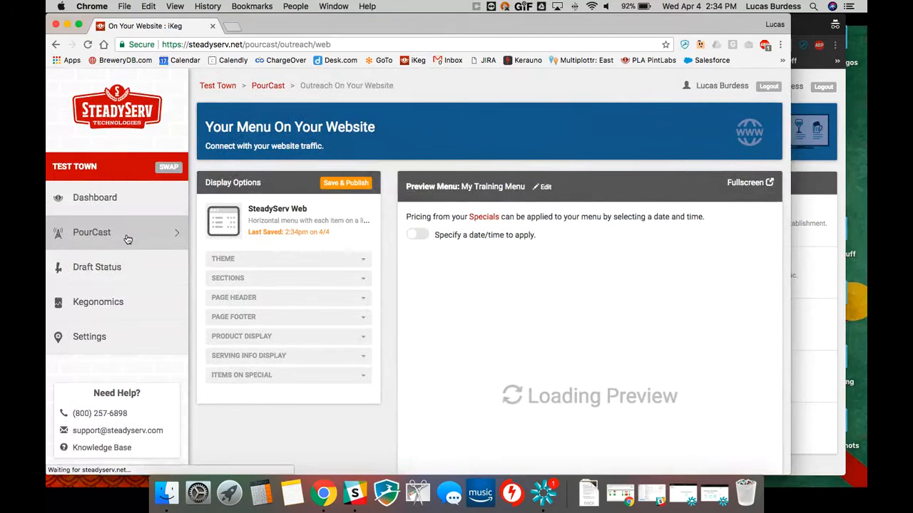
Go to Printable Menus in PourCast, choose the Standard Print template and view the training menu's print preview
left_click(127, 239)
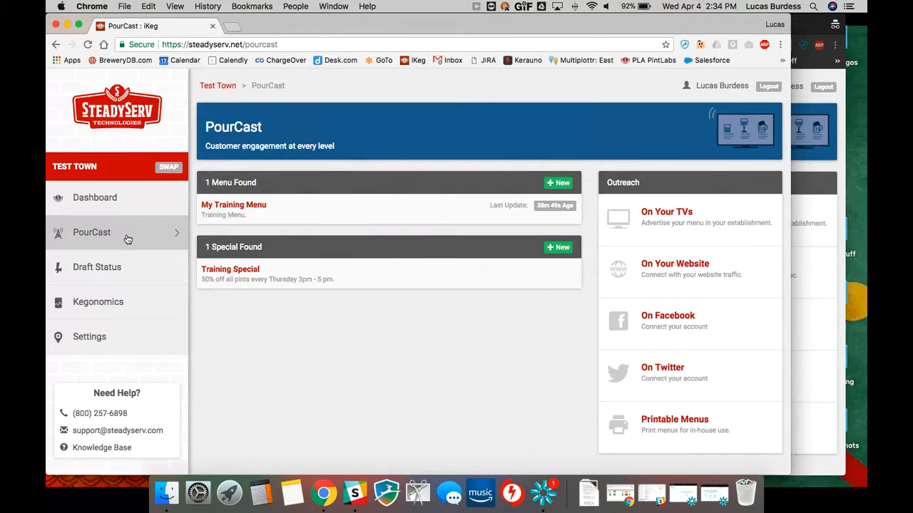
left_click(666, 425)
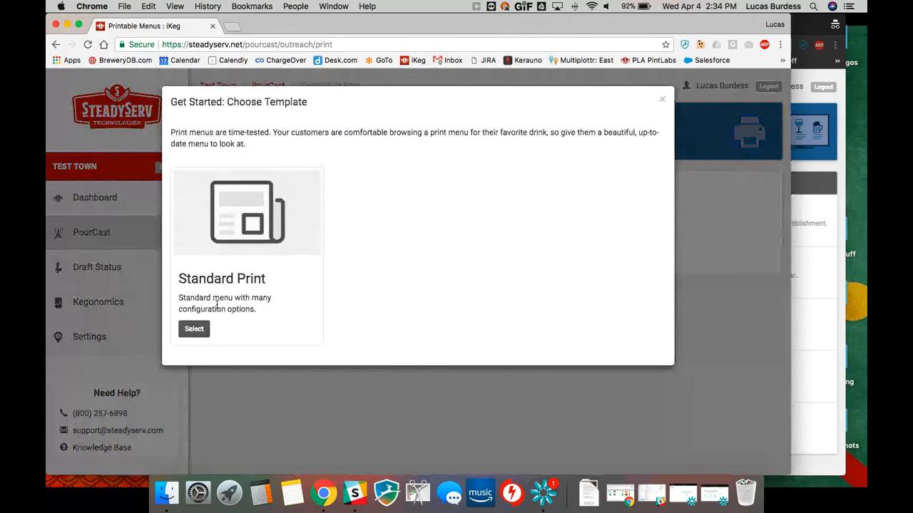
left_click(203, 327)
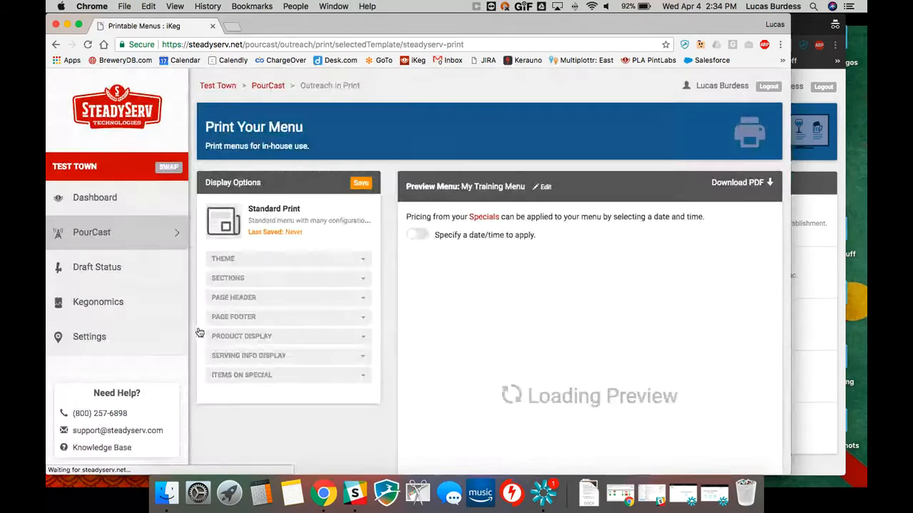
scroll(387, 410, "down", 2)
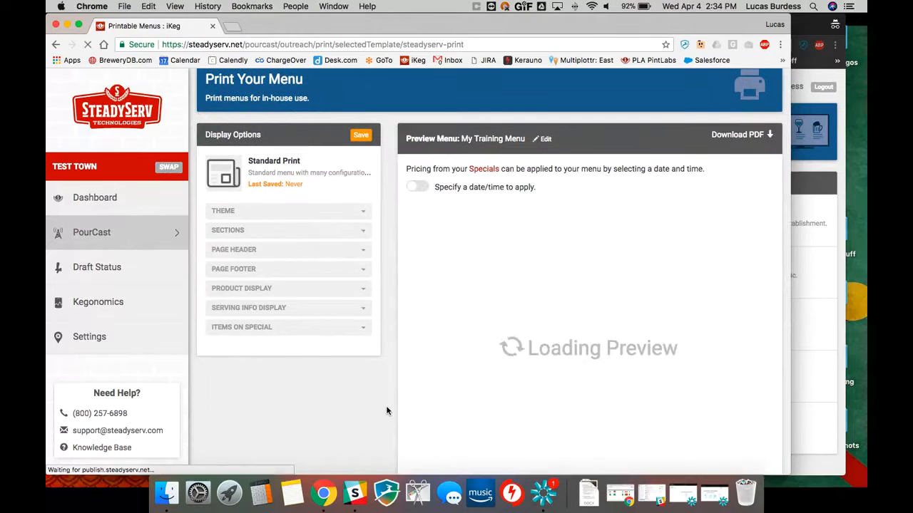
scroll(388, 409, "down", 1)
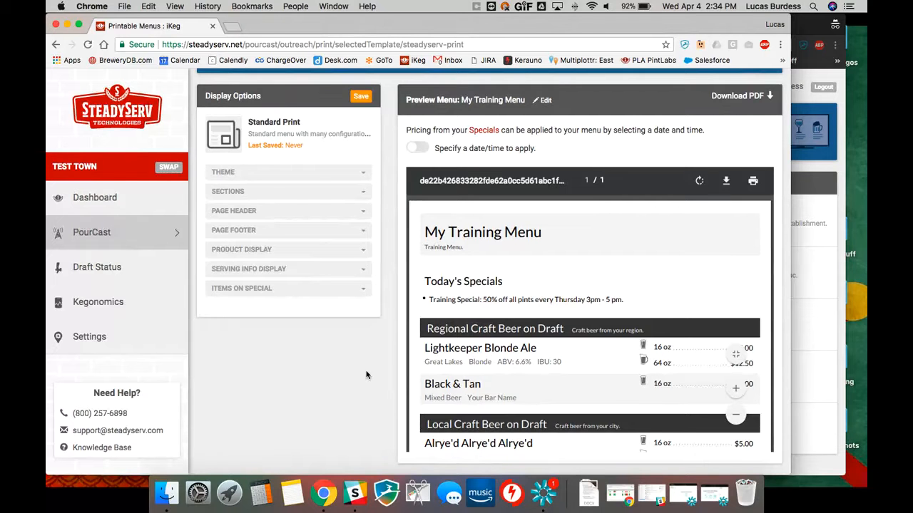
Set the print template's theme font type to Roboto and collapse the Theme section
left_click(270, 176)
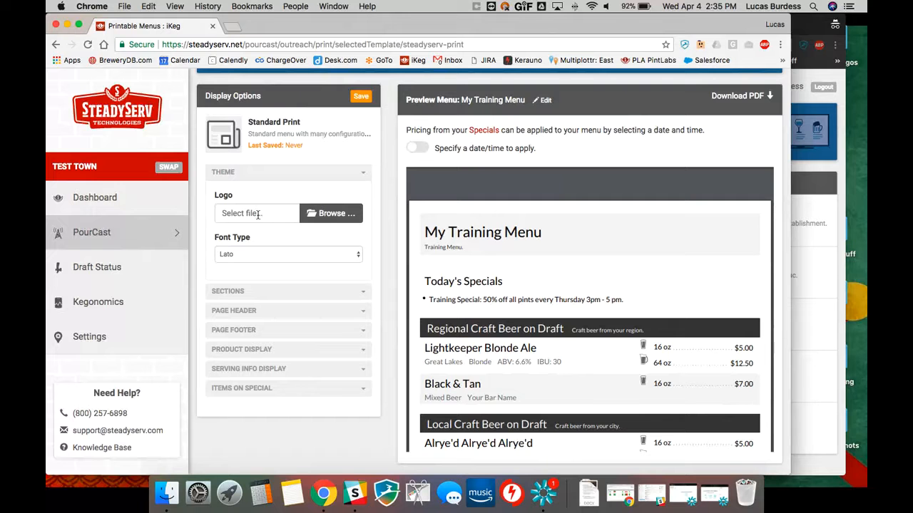
left_click(266, 257)
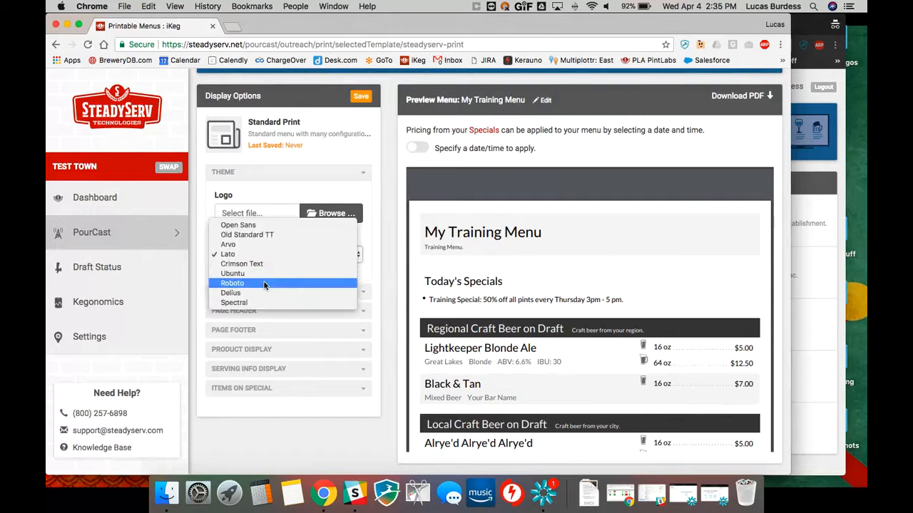
left_click(263, 284)
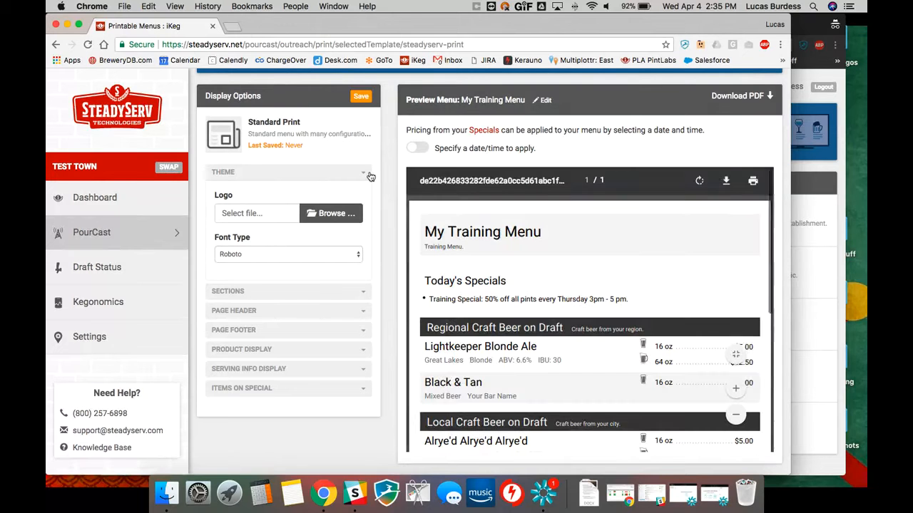
left_click(364, 176)
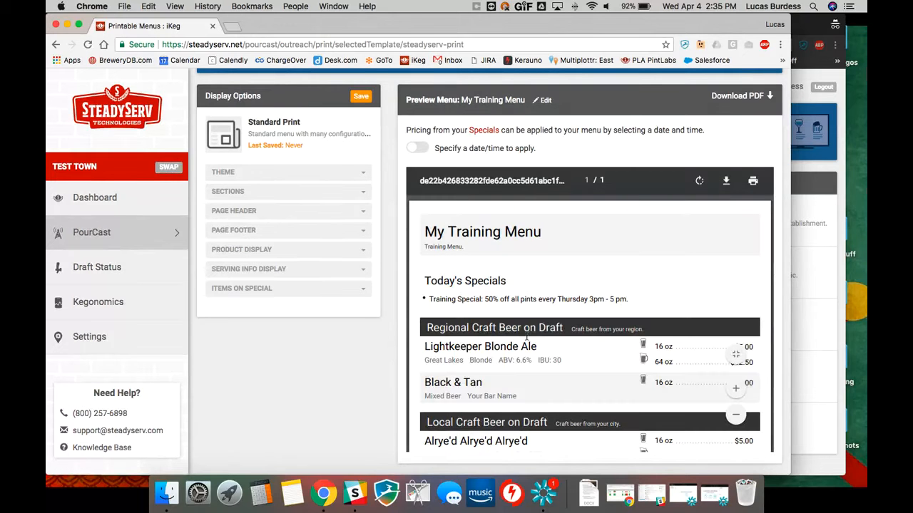
Review the print template's section header text size and color options, and collapse the Sections settings
left_click(288, 199)
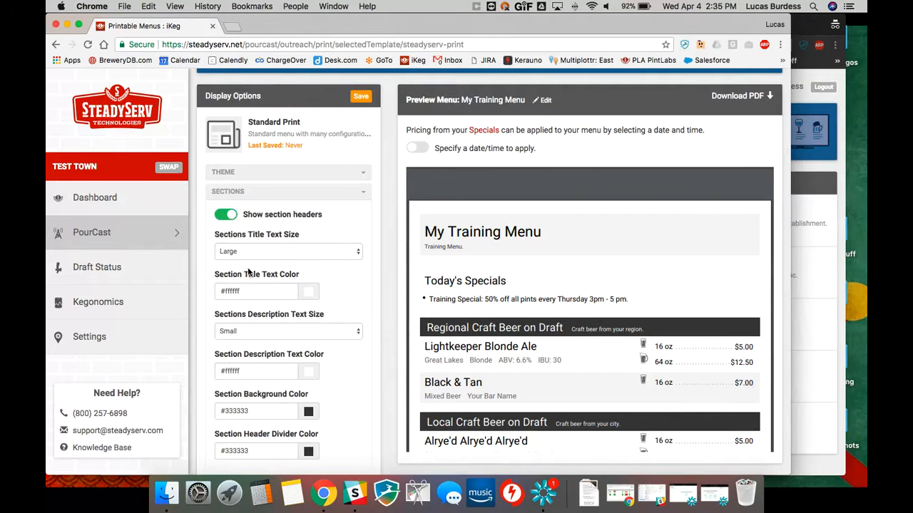
scroll(248, 271, "down", 4)
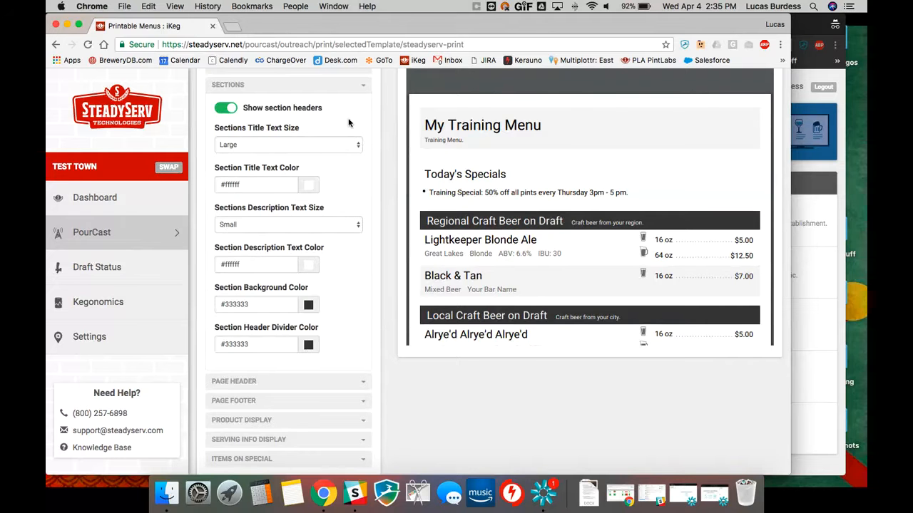
left_click(365, 90)
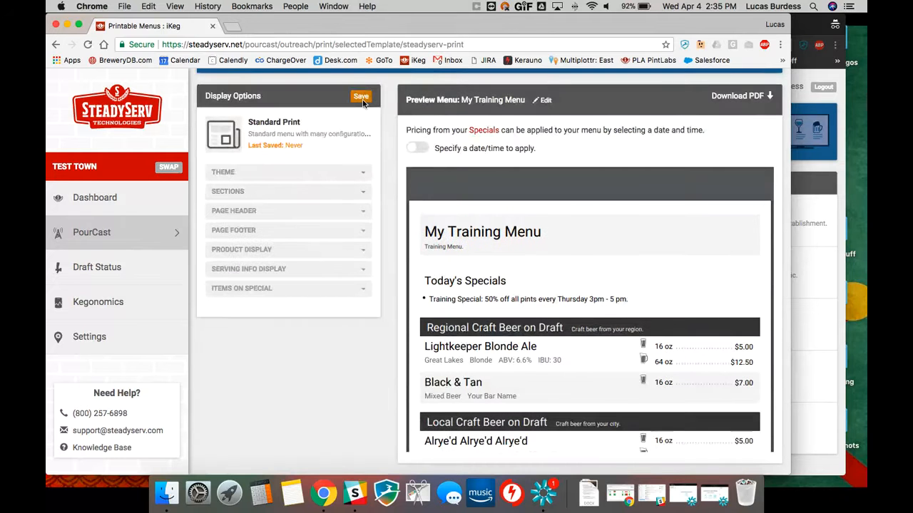
Turn off Show Header in the print template's Page Header settings and check the menu preview
left_click(272, 214)
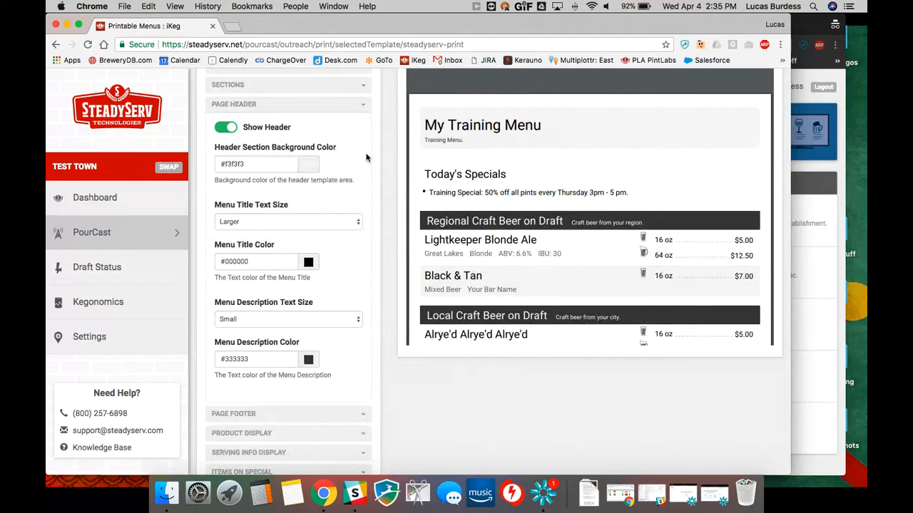
left_click(235, 133)
mouse_move(659, 127)
scroll(512, 149, "up", 1)
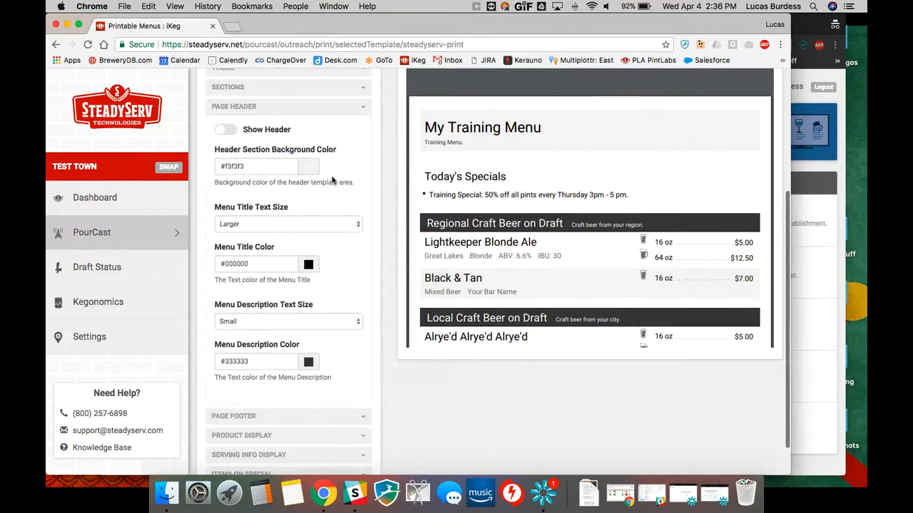
scroll(314, 174, "down", 1)
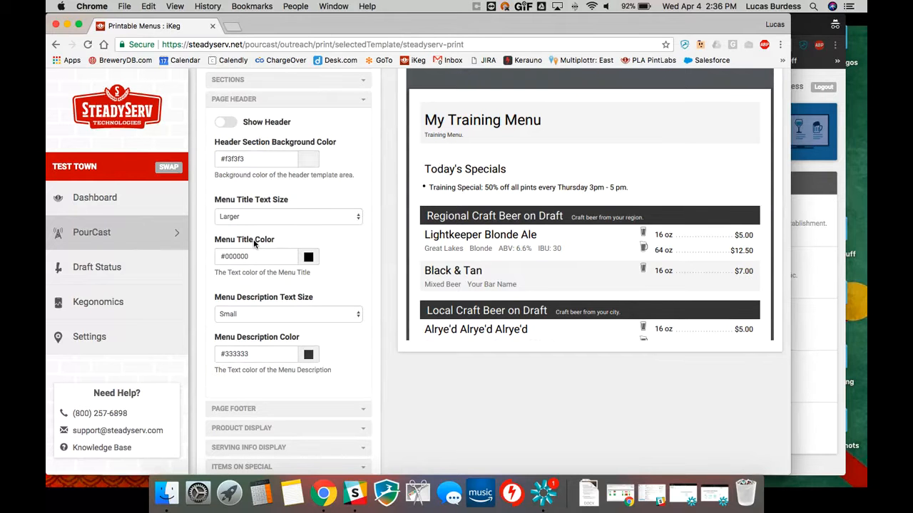
Review the available menu description text sizes in the Page Header settings, keeping the current choice
left_click(243, 317)
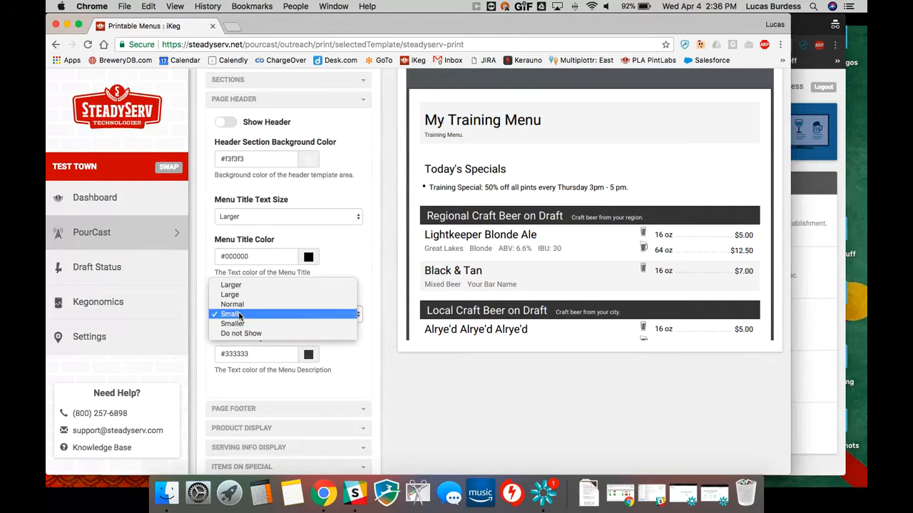
left_click(349, 266)
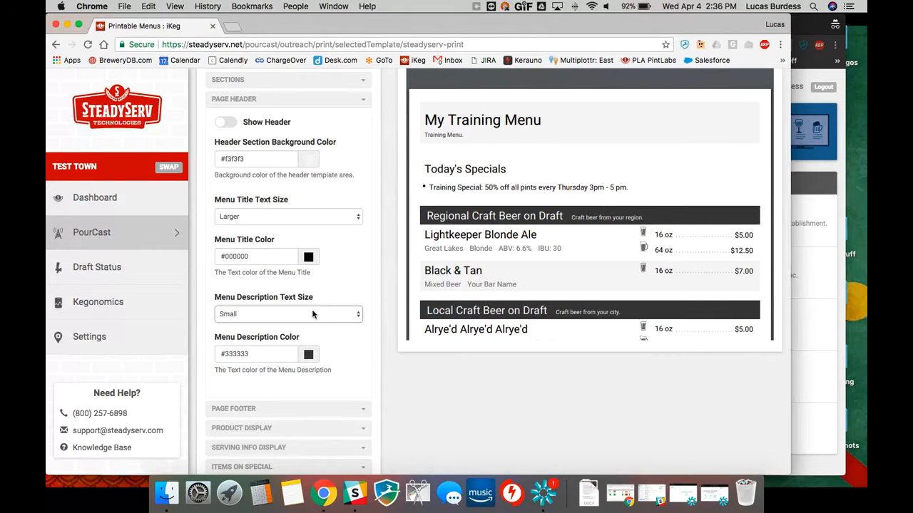
scroll(321, 295, "down", 1)
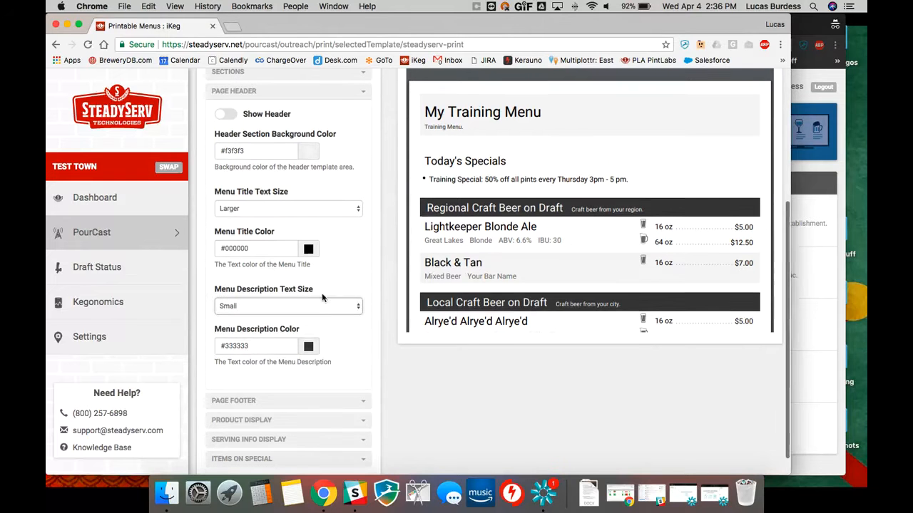
Set the print template's footer custom text to "Thanks for stopping by!" in the Page Footer settings
left_click(358, 96)
left_click(258, 230)
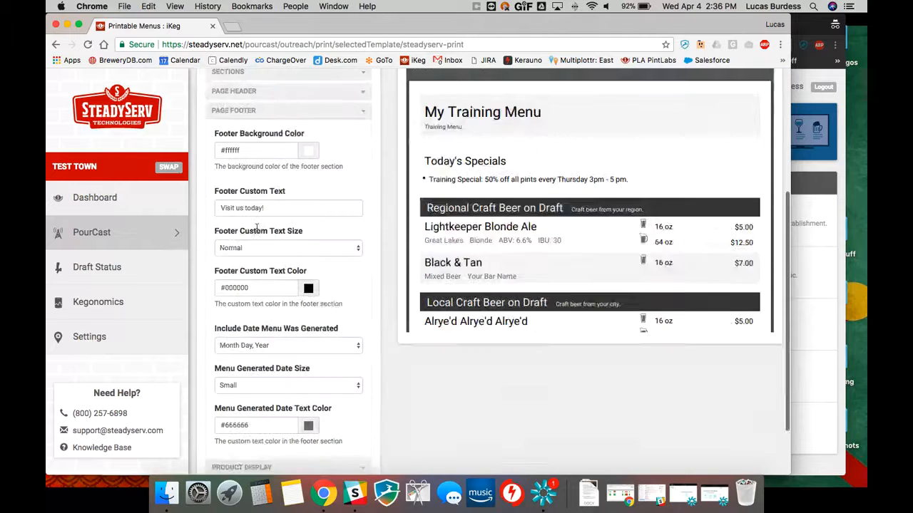
scroll(507, 193, "down", 5)
scroll(502, 204, "down", 1)
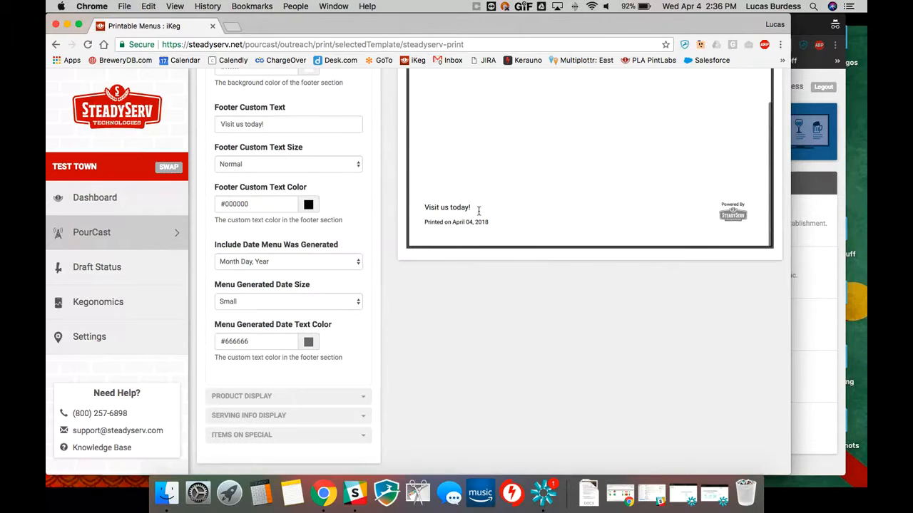
scroll(338, 170, "up", 2)
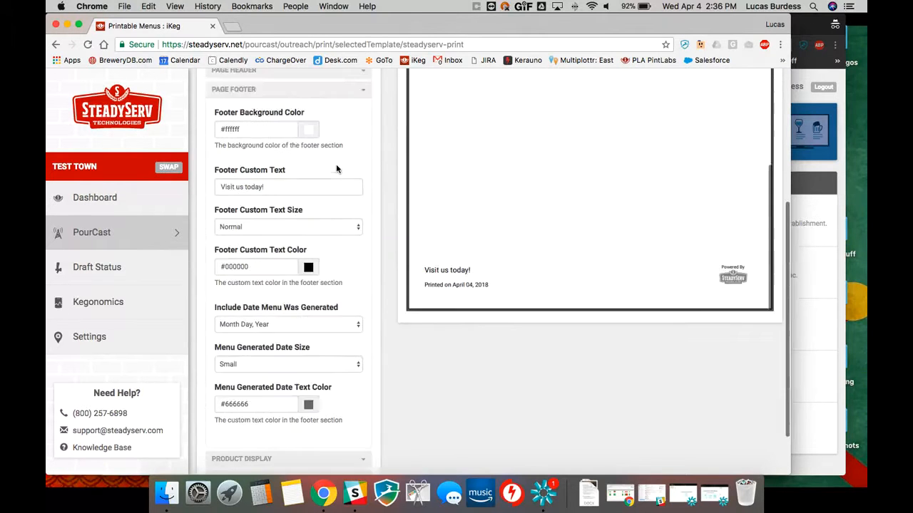
scroll(327, 254, "down", 1)
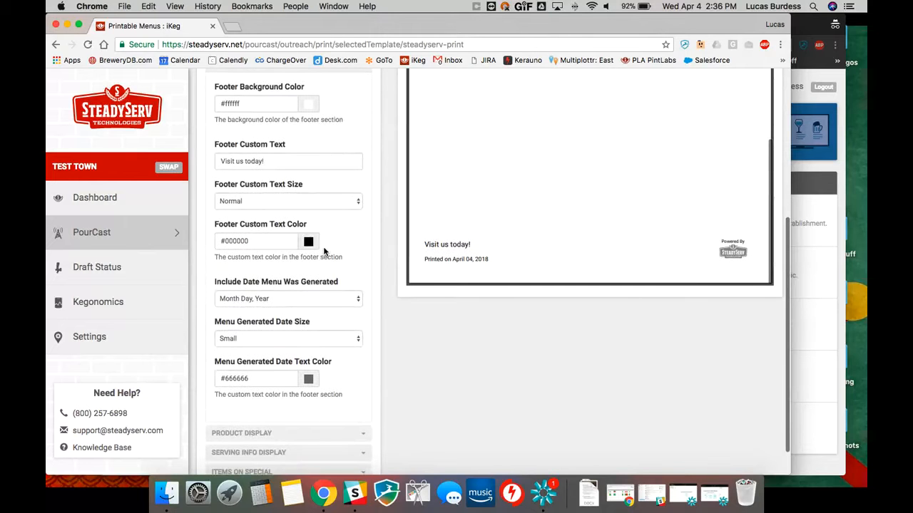
left_click_drag(268, 169, 184, 165)
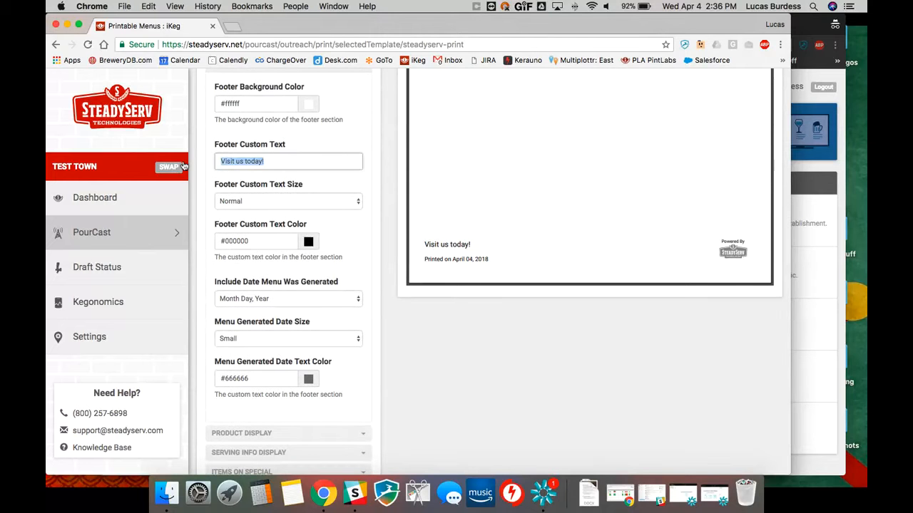
type("Thanks for stopping by!")
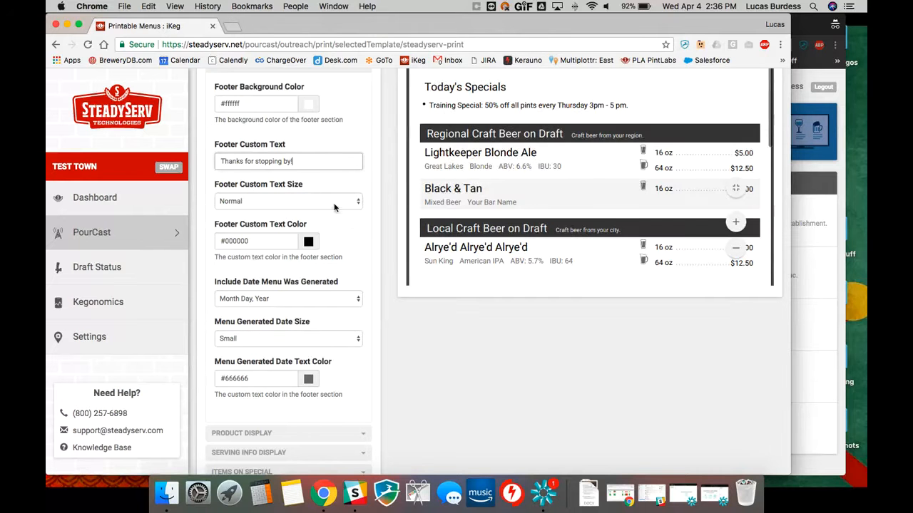
Set the footer's menu generated date format to Month/Day/Year, check it in the preview, and collapse the Page Footer settings
scroll(318, 235, "down", 1)
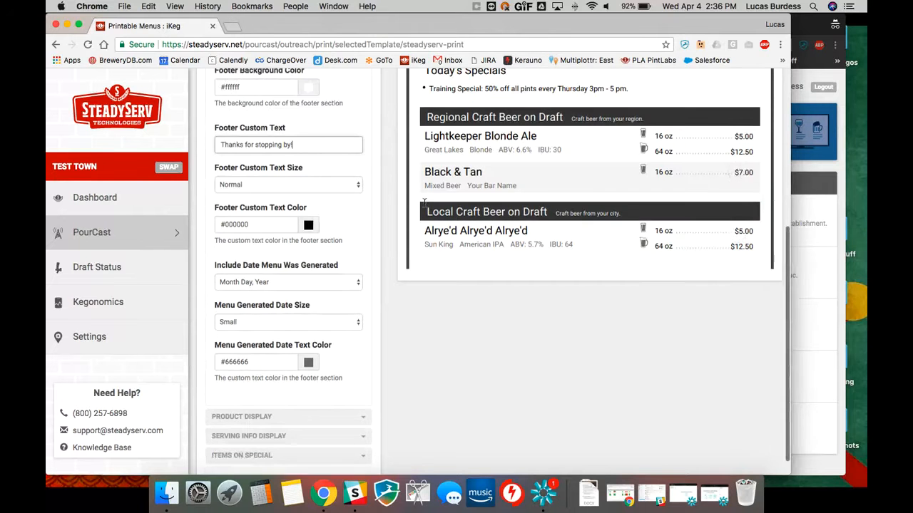
scroll(424, 204, "down", 3)
scroll(416, 215, "up", 5)
scroll(417, 215, "down", 3)
scroll(416, 211, "down", 3)
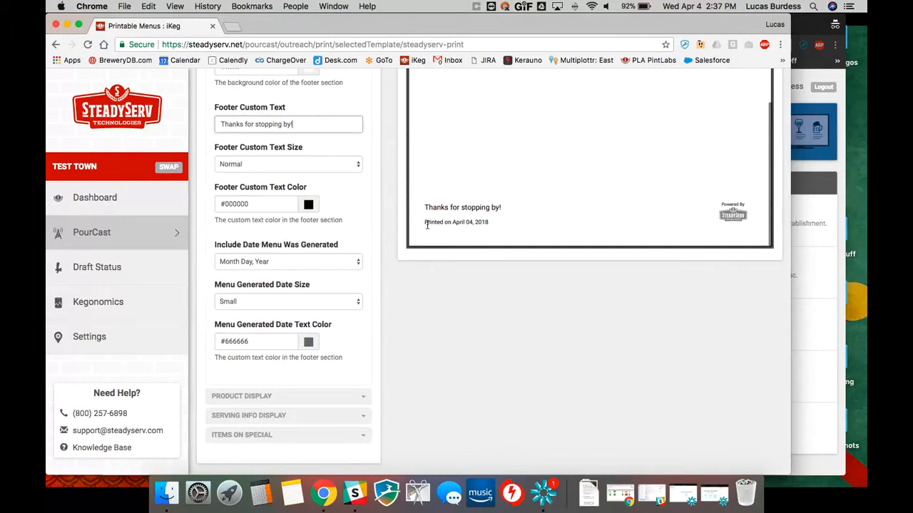
left_click(259, 263)
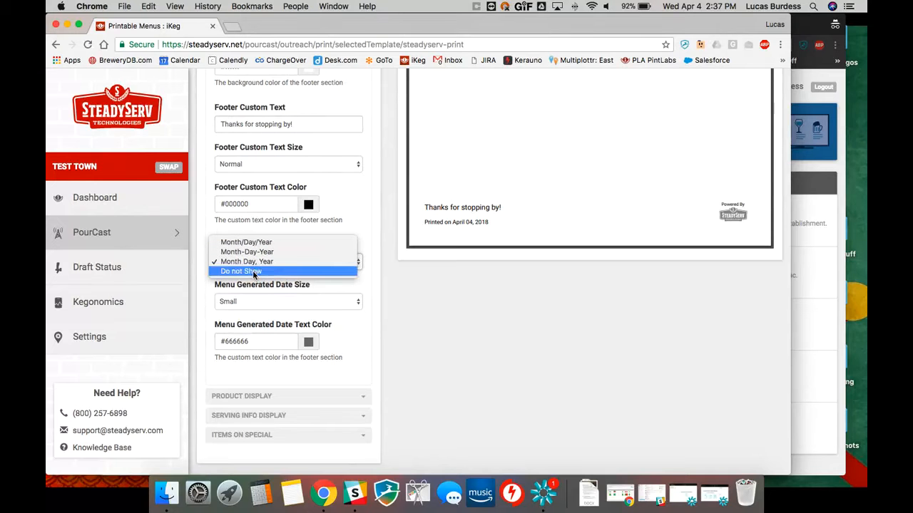
left_click(266, 243)
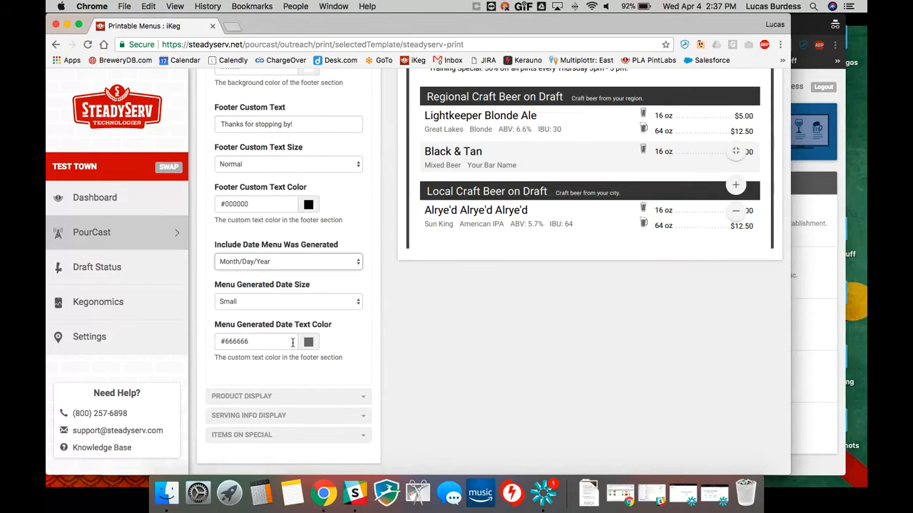
scroll(490, 132, "down", 5)
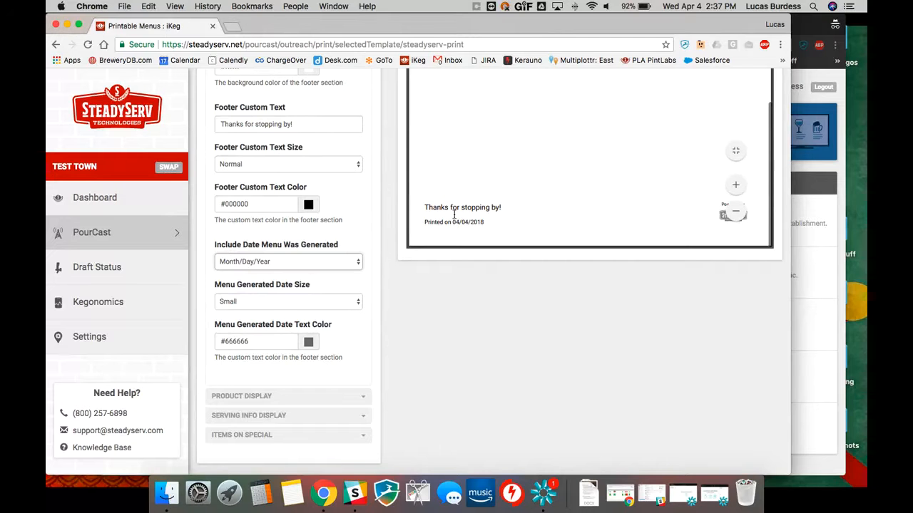
scroll(393, 134, "up", 5)
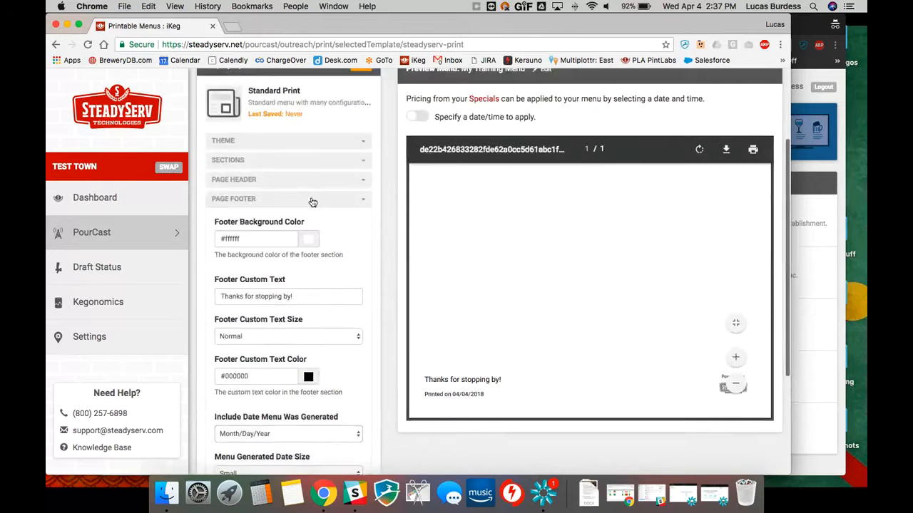
left_click(312, 200)
Review the Product Display text, attribute visibility and row color options against the beer attributes in the menu preview, and collapse the section
left_click(281, 248)
scroll(532, 279, "up", 10)
scroll(529, 275, "down", 4)
scroll(288, 322, "down", 3)
scroll(528, 258, "up", 4)
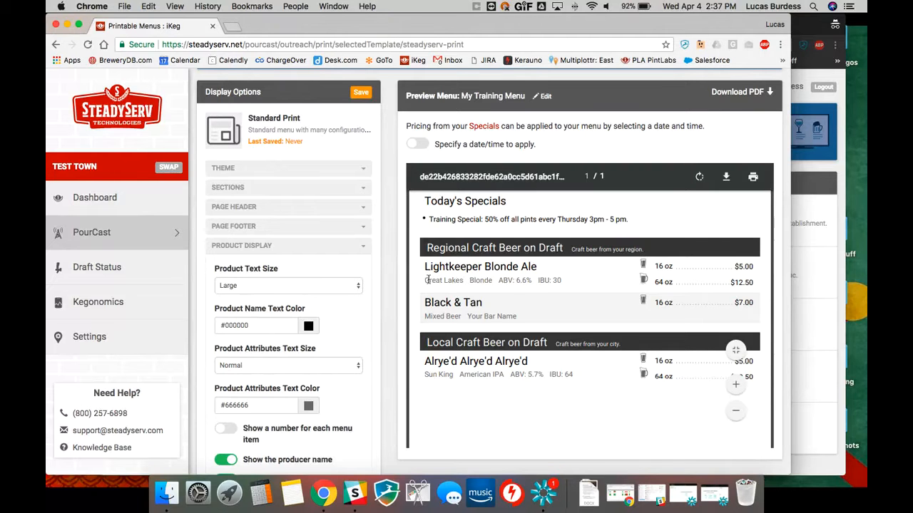
left_click_drag(423, 282, 550, 283)
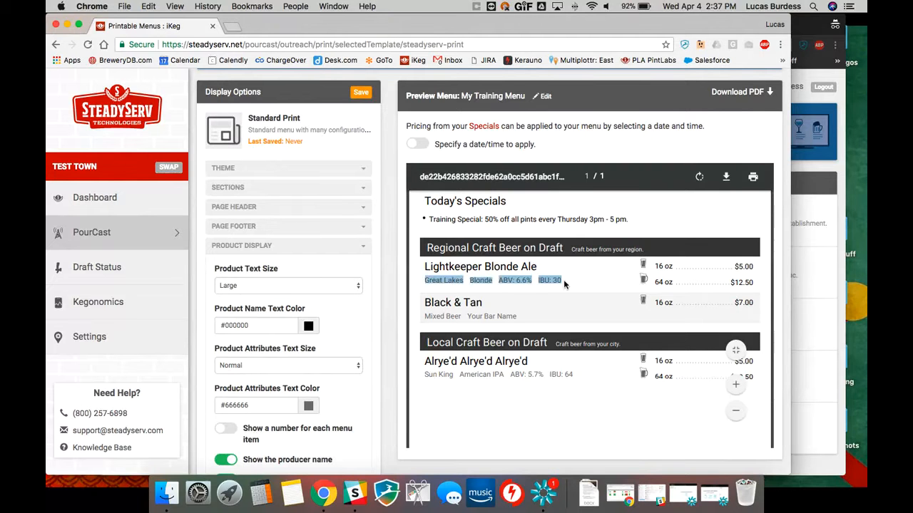
left_click(462, 290)
scroll(315, 354, "down", 5)
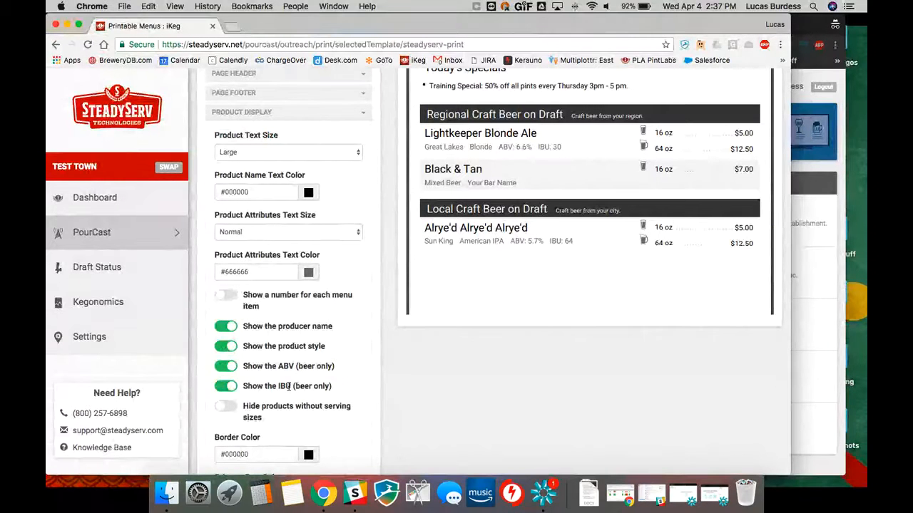
scroll(288, 388, "down", 1)
scroll(266, 414, "down", 5)
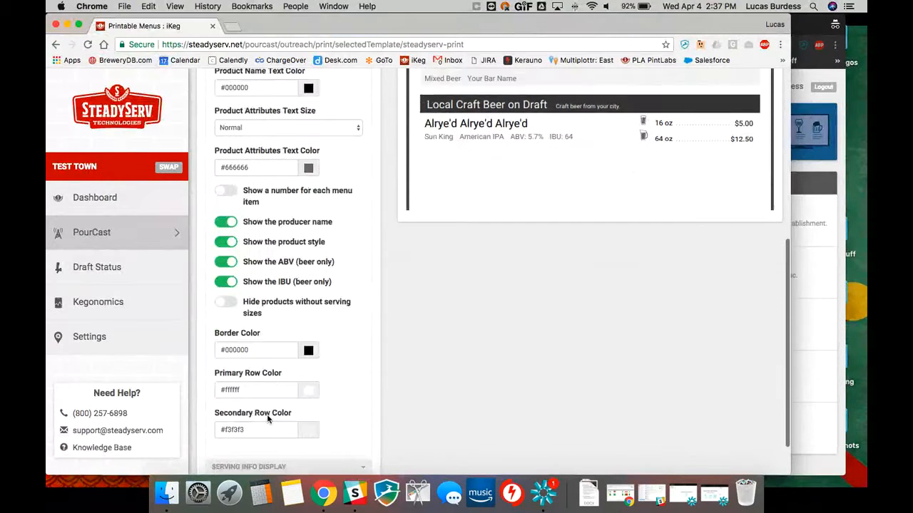
scroll(361, 316, "up", 4)
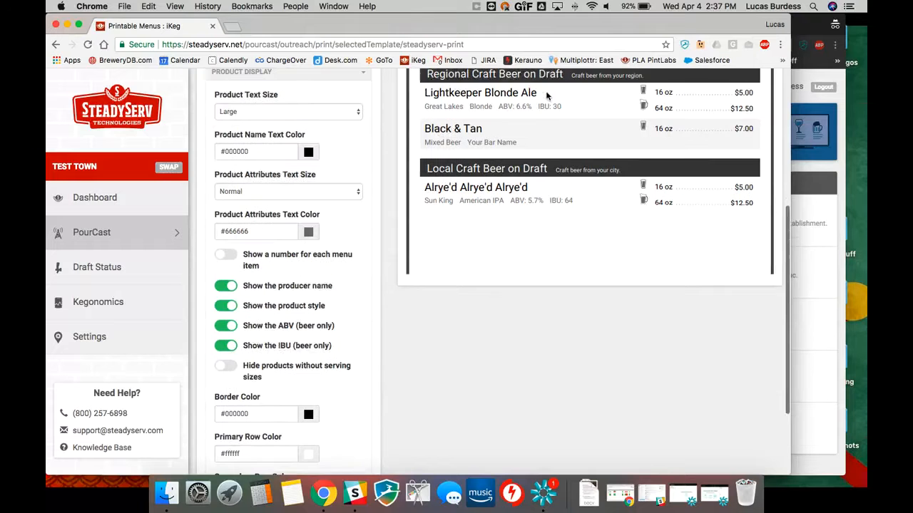
scroll(320, 295, "down", 7)
scroll(315, 368, "up", 5)
scroll(318, 373, "up", 10)
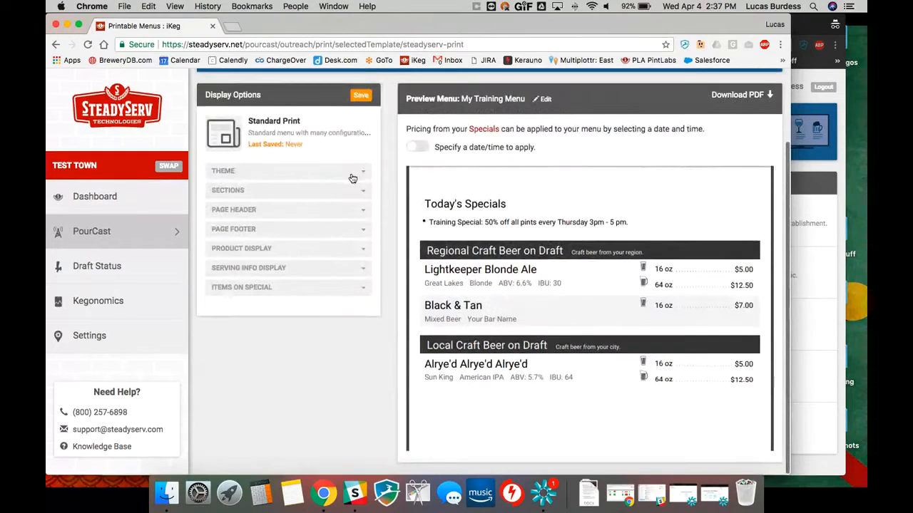
Review the Serving Info Display options for text size, serving types, serving size name and price, keeping the current choices, and collapse the section
left_click(280, 269)
scroll(282, 277, "down", 3)
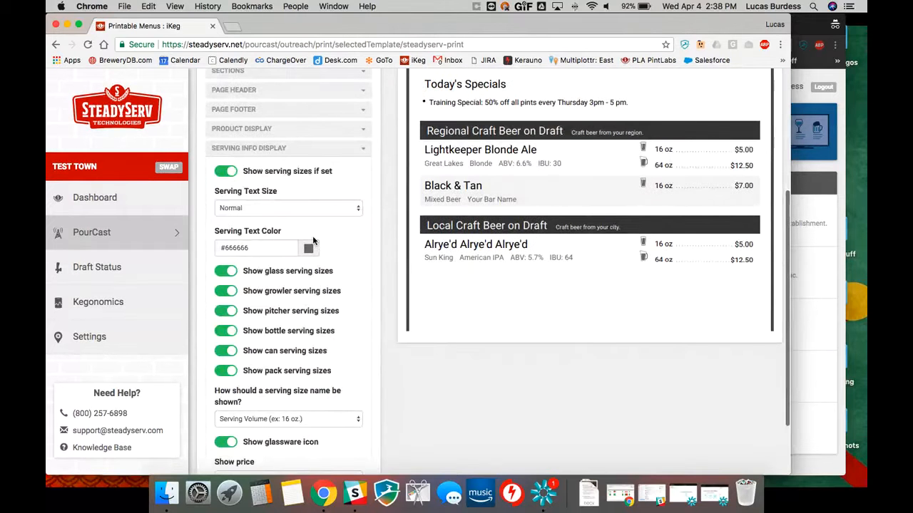
left_click(297, 207)
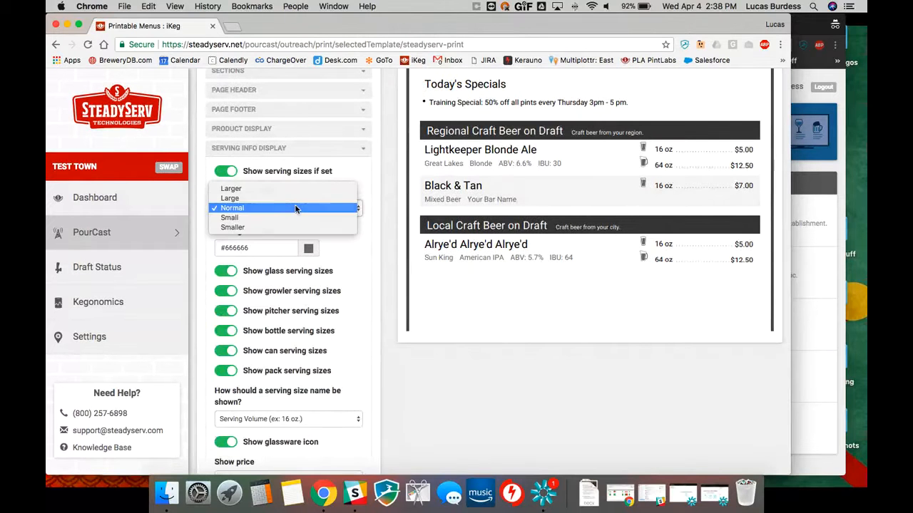
left_click(297, 208)
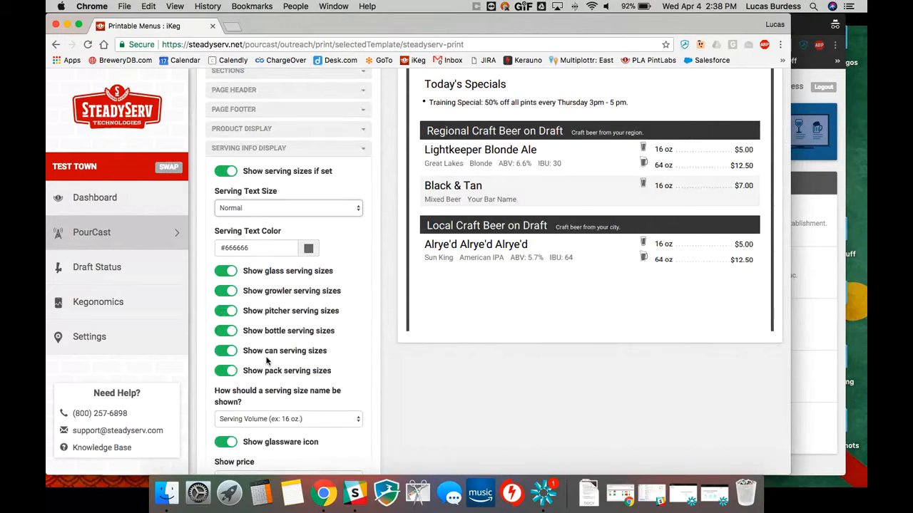
left_click(303, 419)
left_click(344, 378)
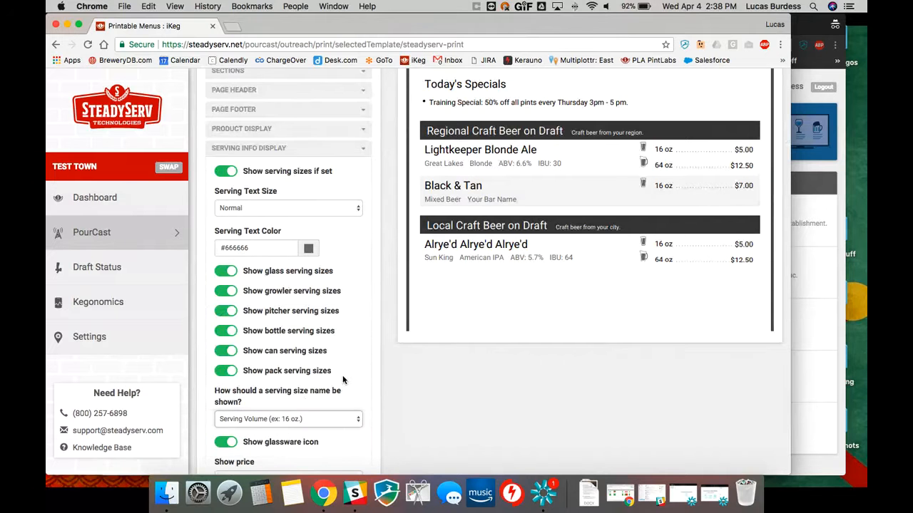
scroll(342, 374, "down", 2)
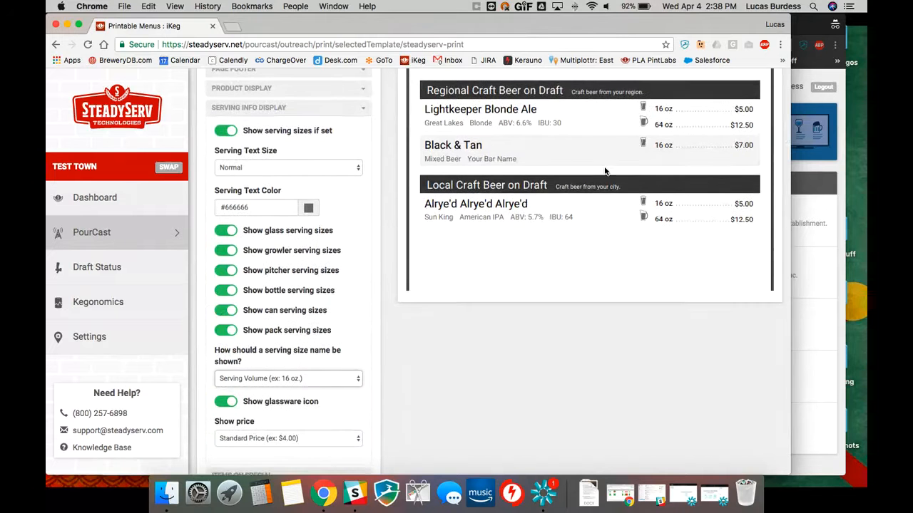
scroll(331, 362, "down", 1)
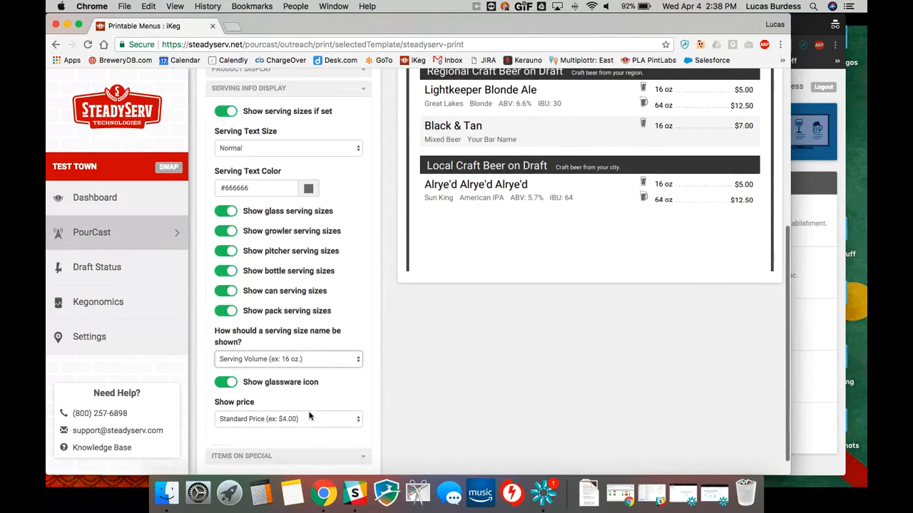
scroll(333, 363, "up", 1)
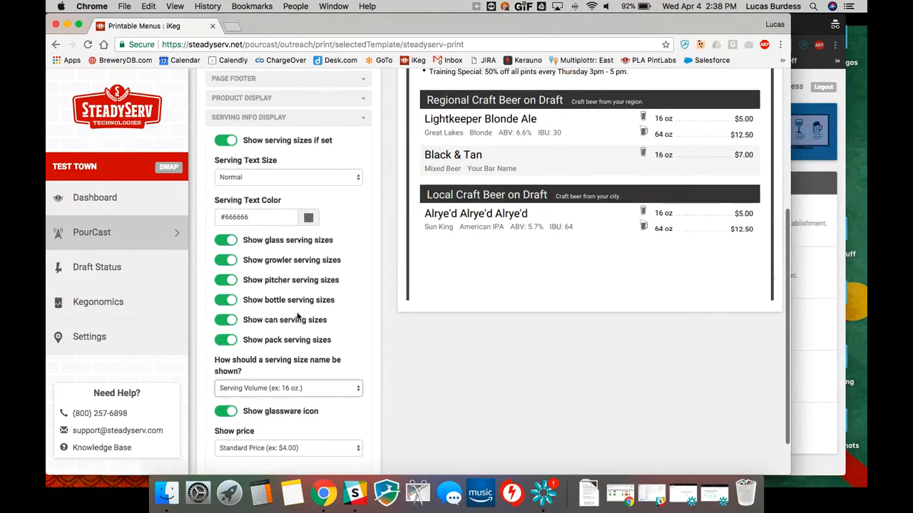
left_click(346, 118)
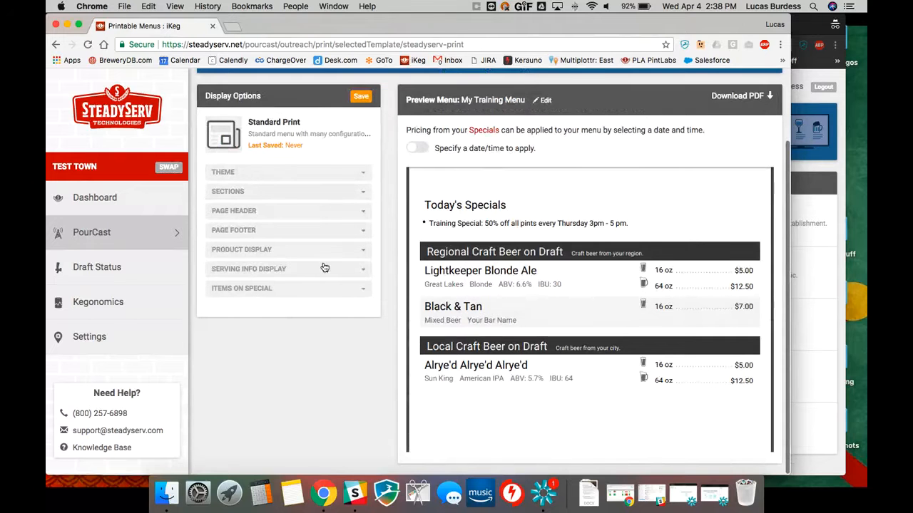
Review the Items on Special settings for the specials area, its title, text sizes and colors, and item highlighting
left_click(266, 289)
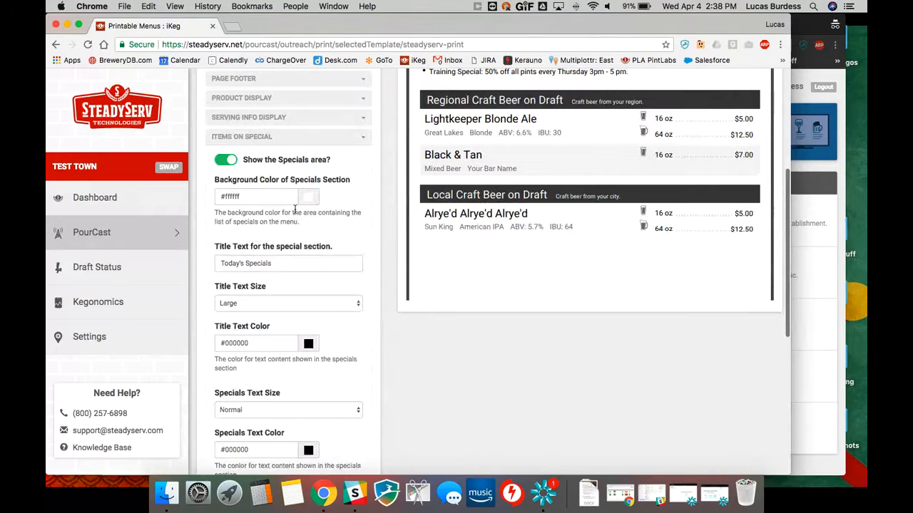
scroll(295, 209, "up", 1)
scroll(352, 240, "up", 3)
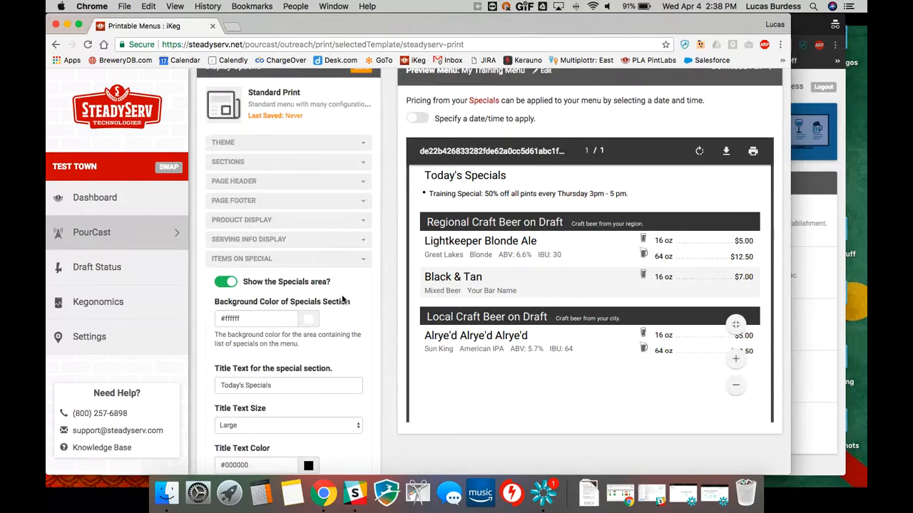
scroll(341, 296, "down", 2)
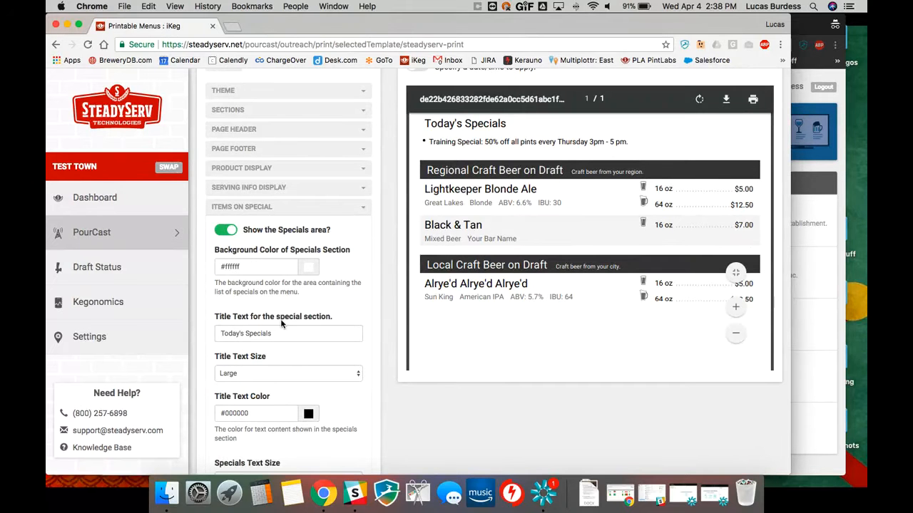
scroll(298, 256, "down", 3)
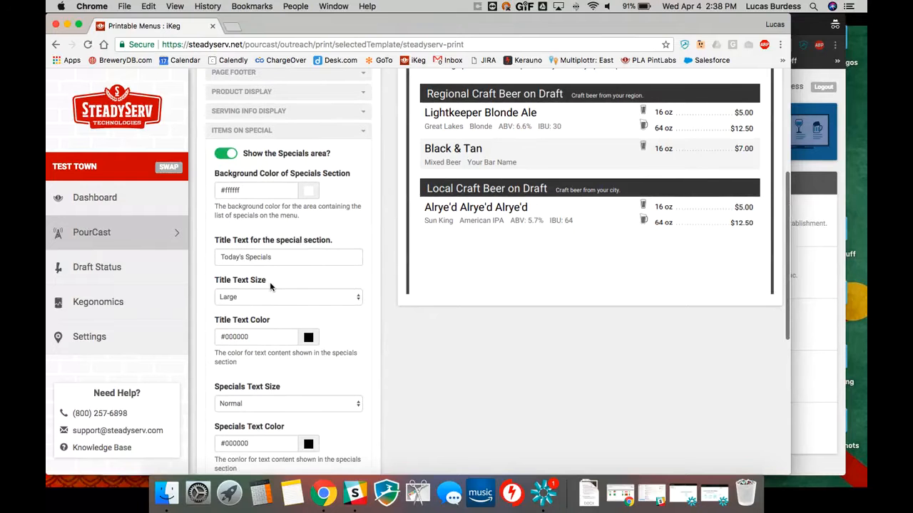
scroll(265, 292, "down", 4)
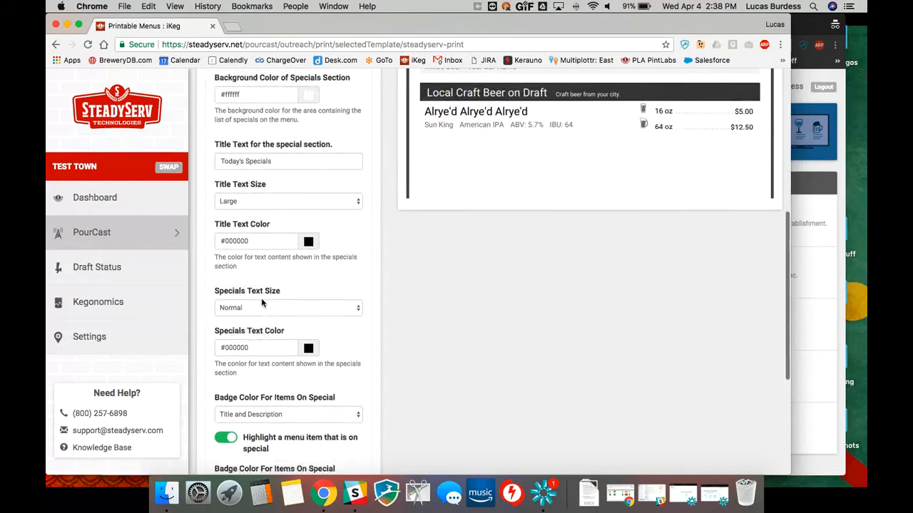
scroll(264, 302, "down", 1)
scroll(275, 444, "down", 4)
scroll(323, 303, "up", 15)
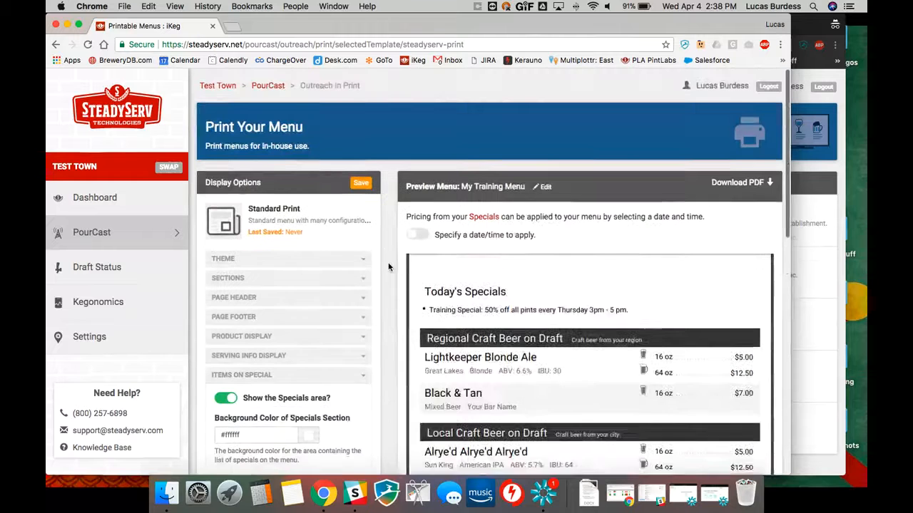
Apply specials pricing to the menu for April 5, 2018 at 03:34 PM and check the sale prices in the preview
left_click(418, 237)
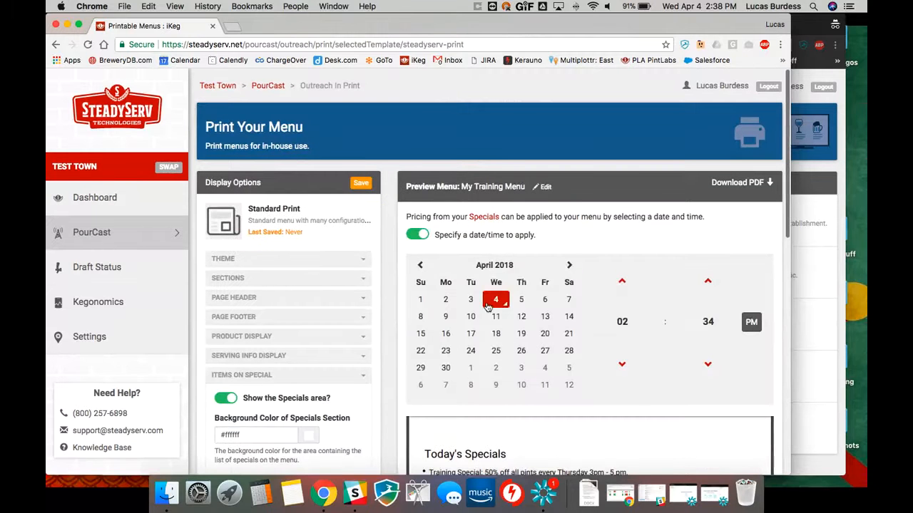
left_click(520, 299)
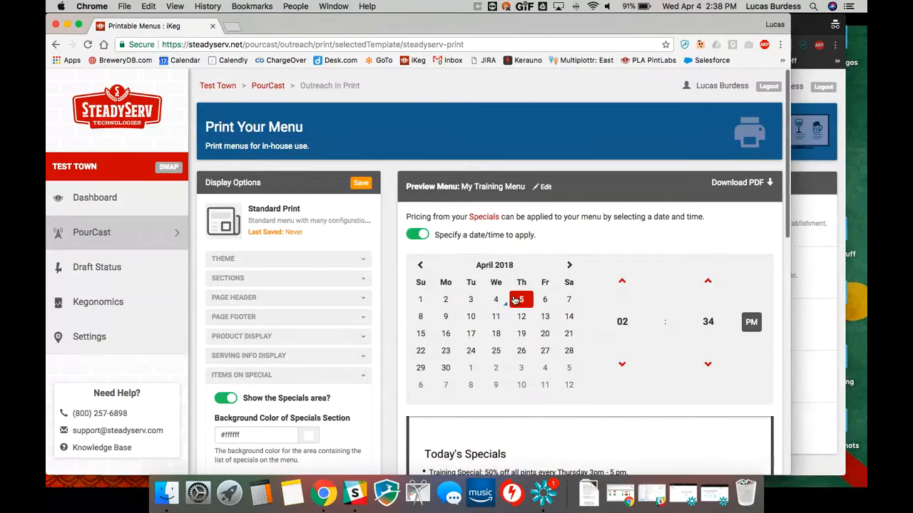
left_click(626, 324)
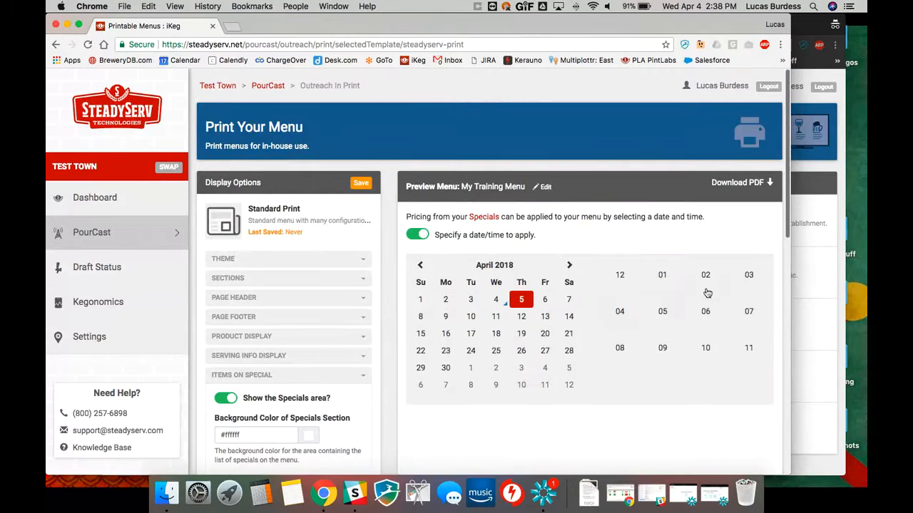
left_click(748, 276)
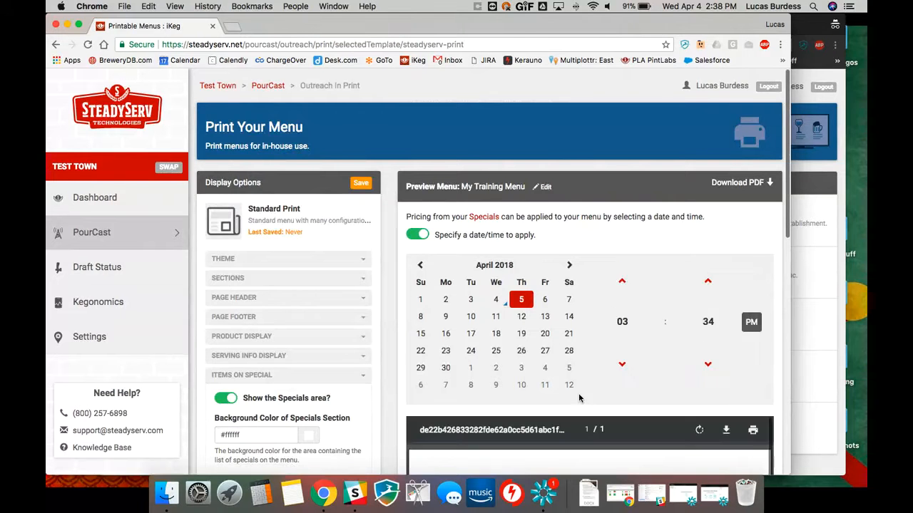
scroll(578, 398, "down", 5)
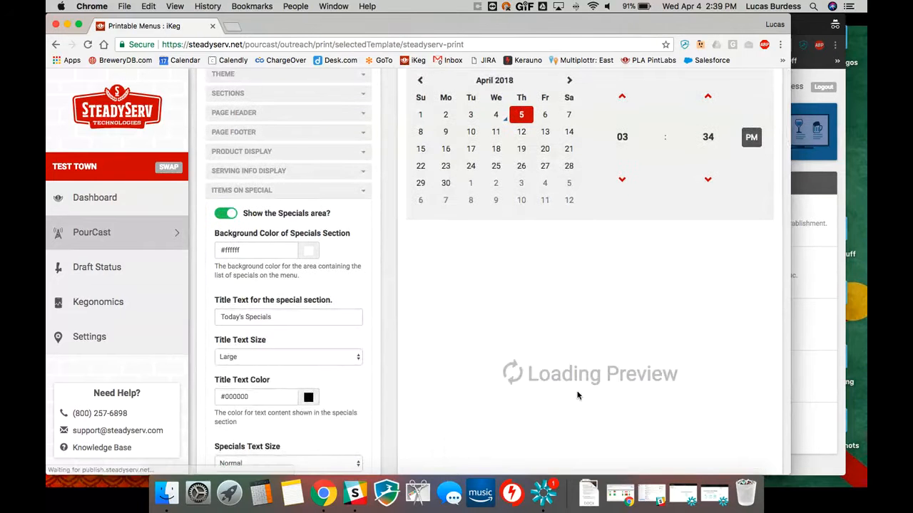
scroll(577, 395, "down", 1)
scroll(507, 312, "up", 4)
scroll(392, 350, "down", 2)
scroll(396, 349, "down", 3)
scroll(573, 336, "down", 3)
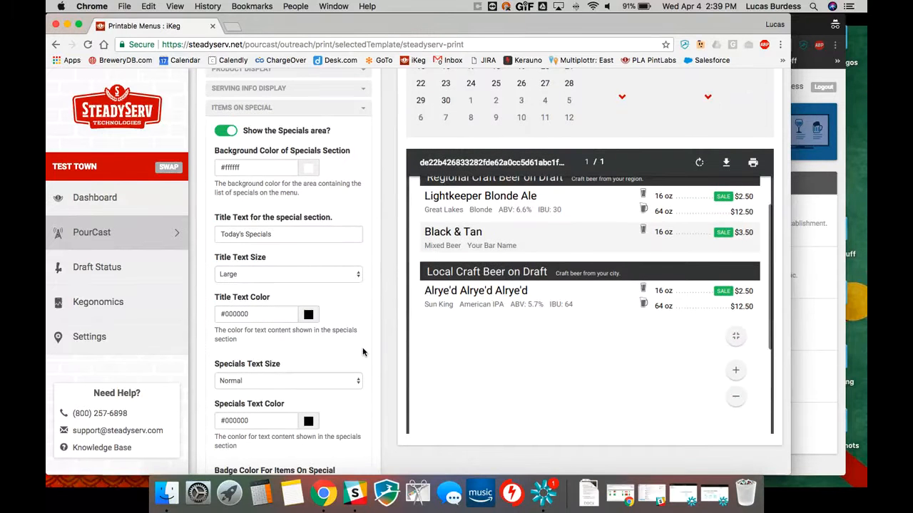
Review the badge color, badge text and highlighted text color options for items on special, and collapse the Items on Special section
scroll(285, 356, "down", 5)
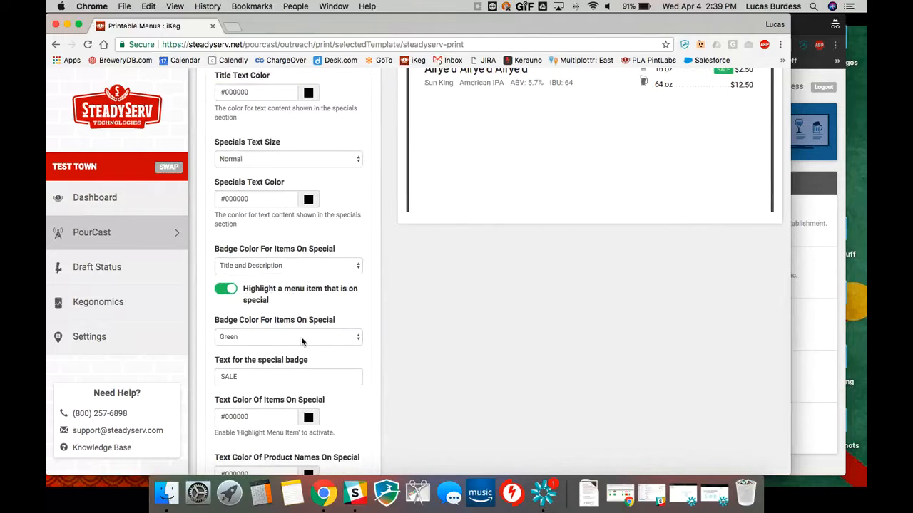
scroll(310, 336, "down", 2)
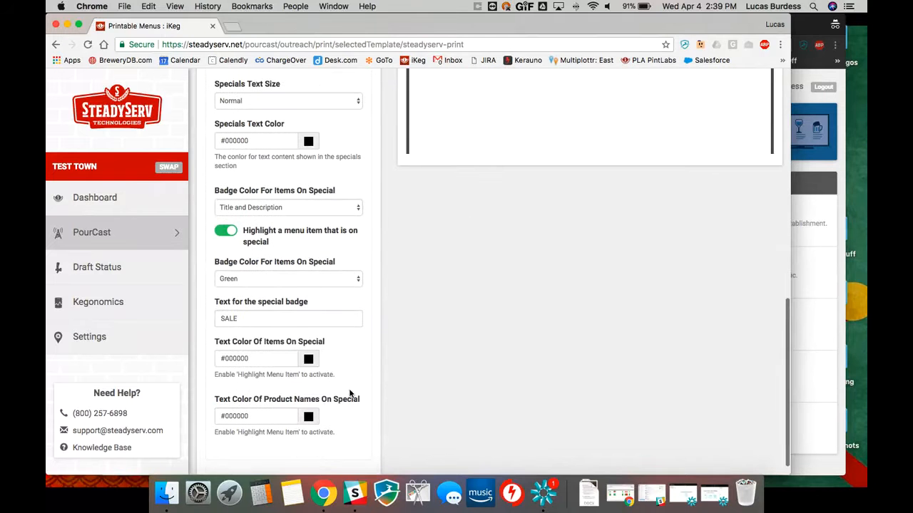
scroll(349, 393, "down", 1)
scroll(350, 393, "up", 15)
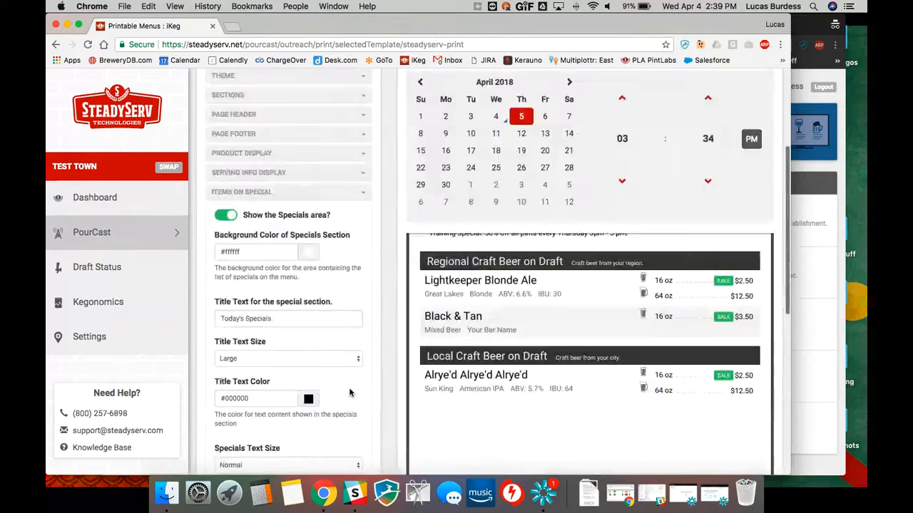
scroll(350, 388, "up", 1)
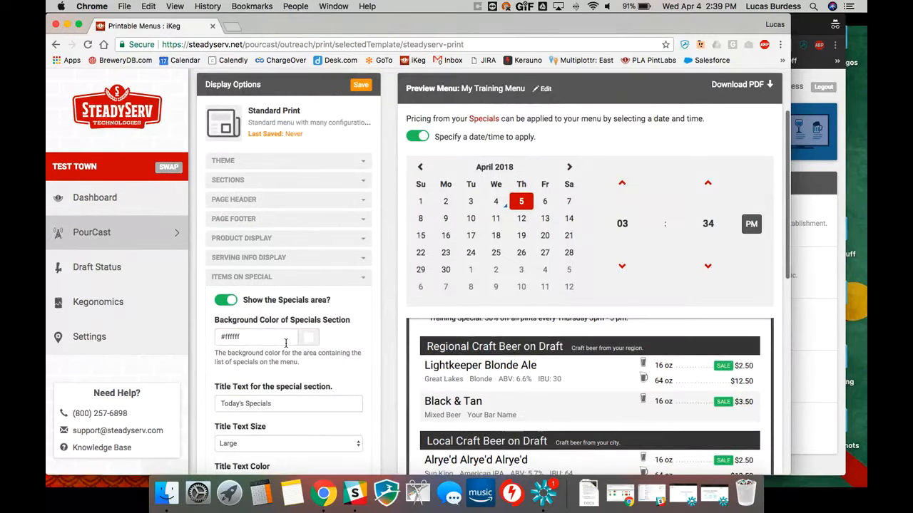
left_click(363, 279)
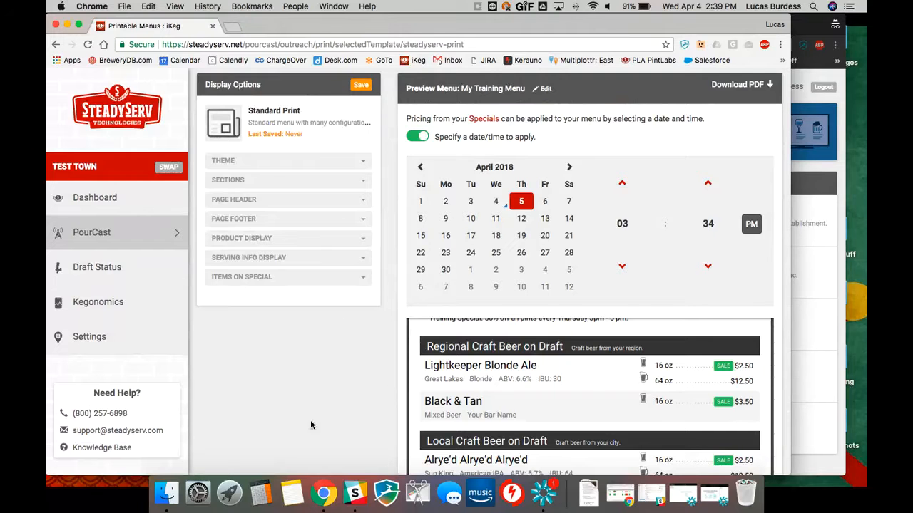
Look over the menu preview with specials pricing, and save the Standard Print display options, confirming the update
scroll(358, 380, "down", 5)
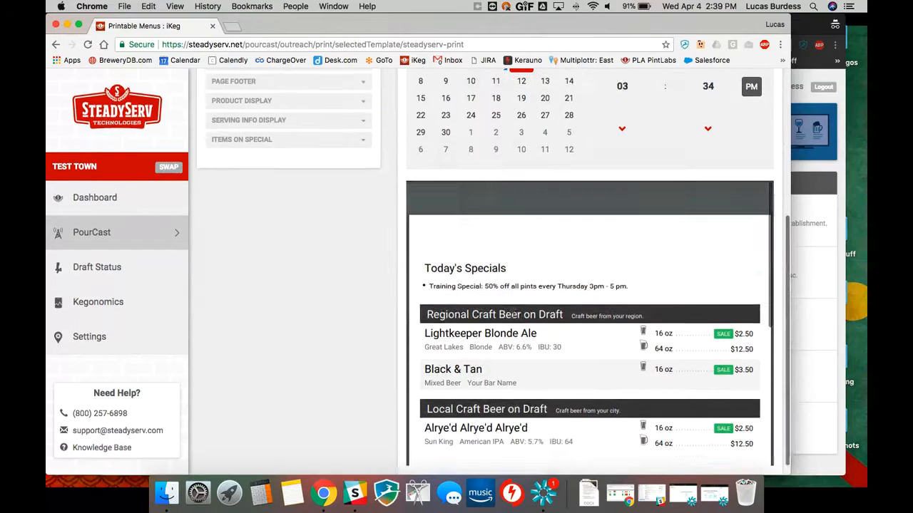
scroll(445, 374, "down", 5)
scroll(444, 376, "up", 2)
scroll(448, 370, "up", 1)
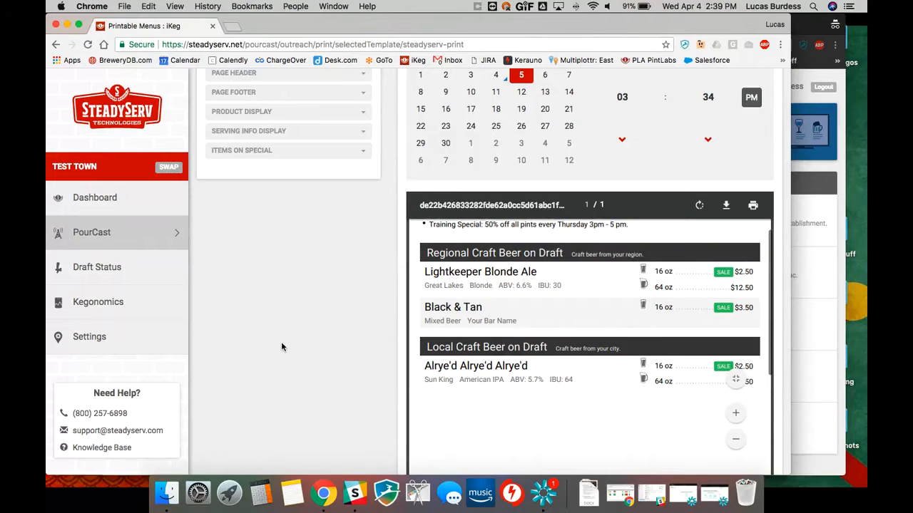
scroll(428, 342, "up", 2)
scroll(346, 353, "up", 3)
scroll(329, 349, "up", 3)
left_click(360, 184)
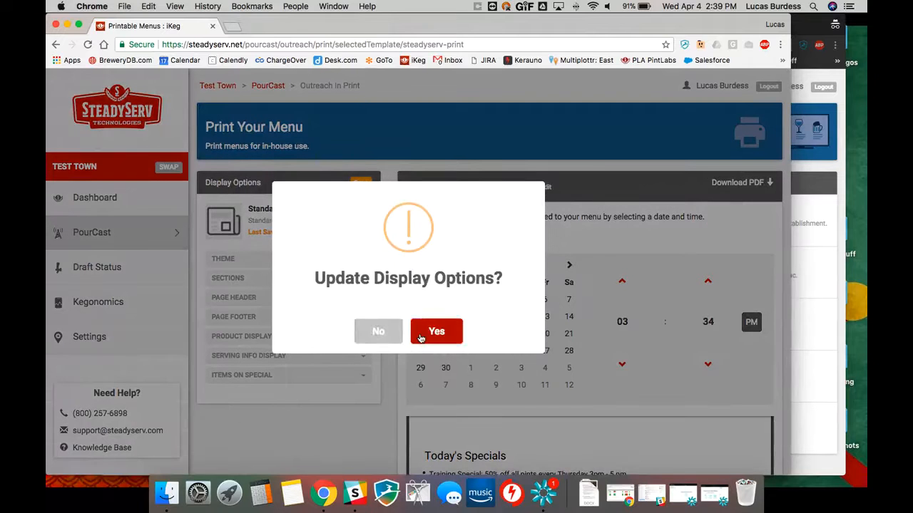
left_click(421, 338)
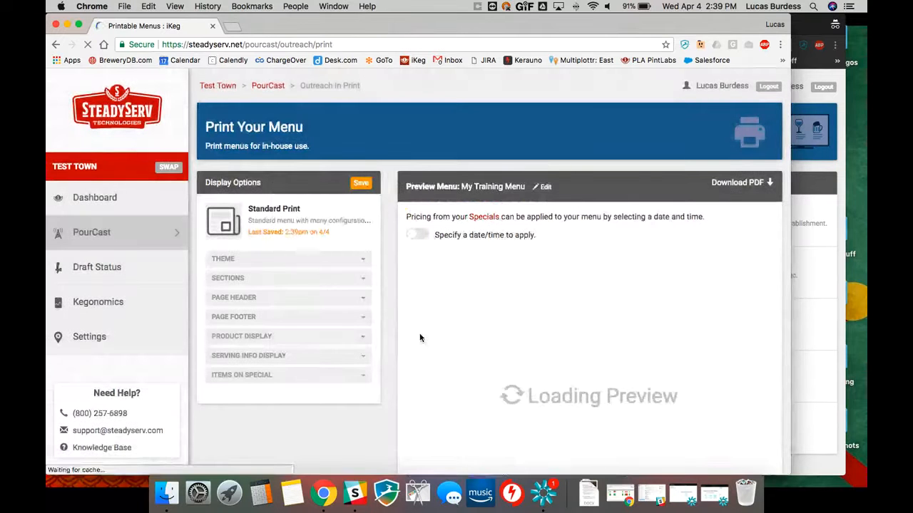
Open the PDF version of My Training Menu, examine the whole page, and close it
left_click(737, 182)
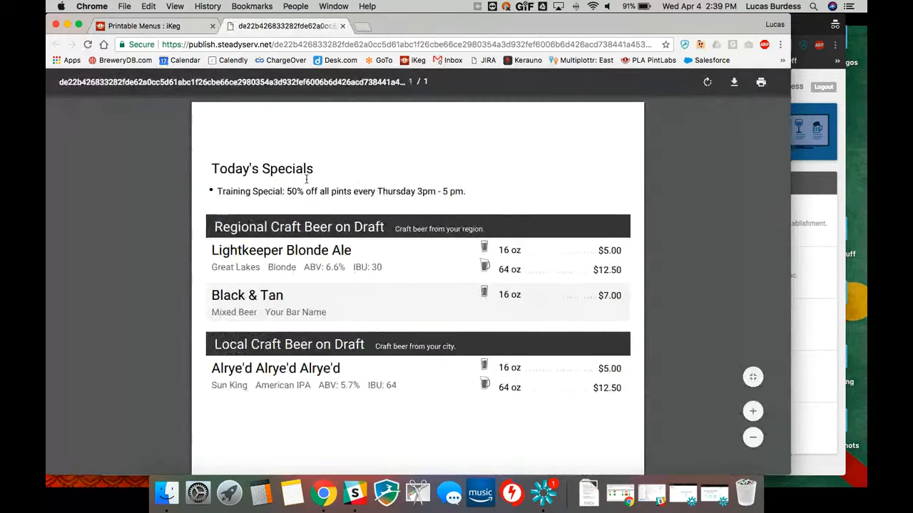
scroll(380, 302, "down", 8)
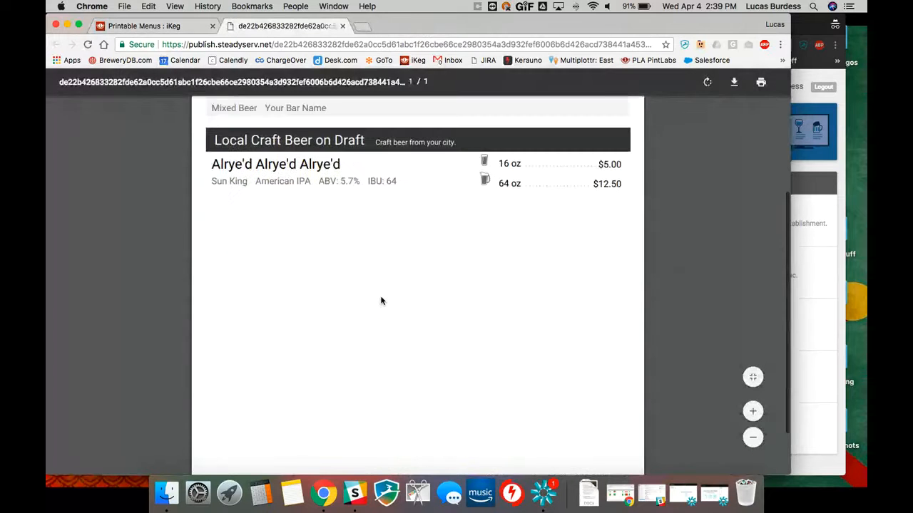
scroll(348, 345, "up", 8)
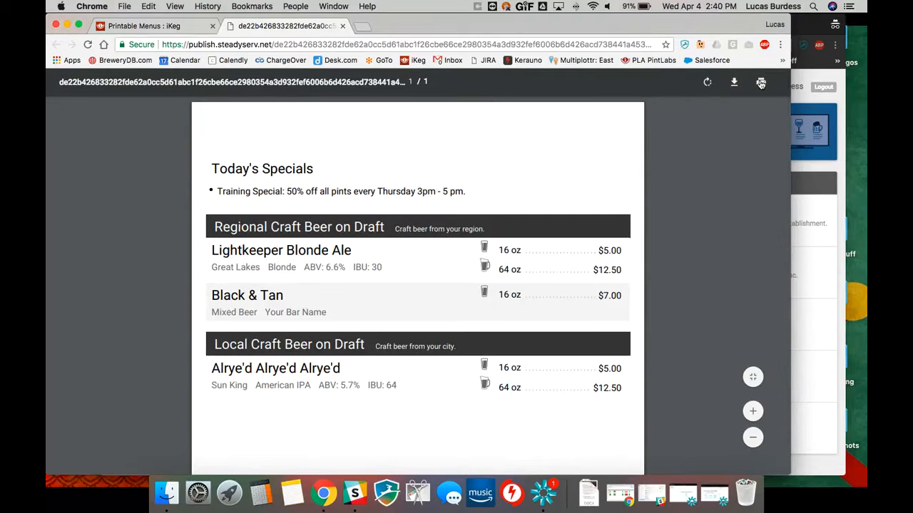
left_click(343, 26)
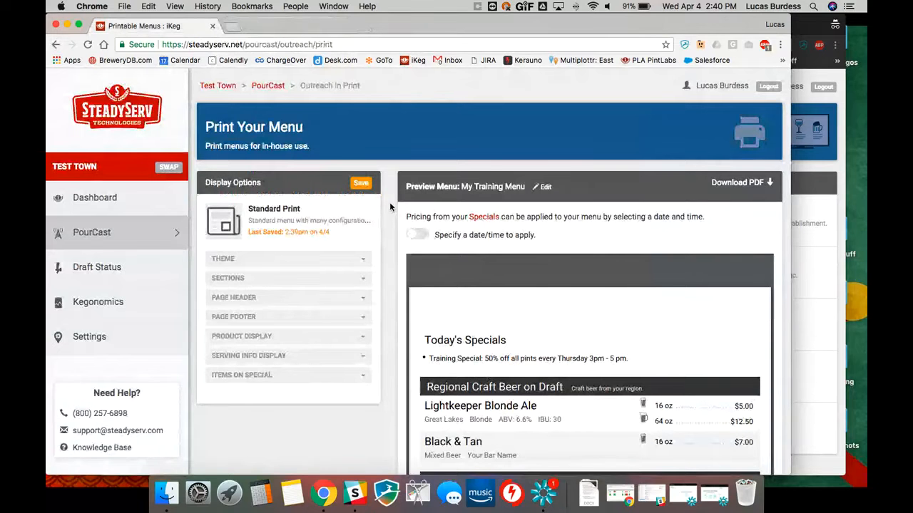
Look over the saved Standard Print menu preview and return to the PourCast overview page
scroll(389, 213, "down", 3)
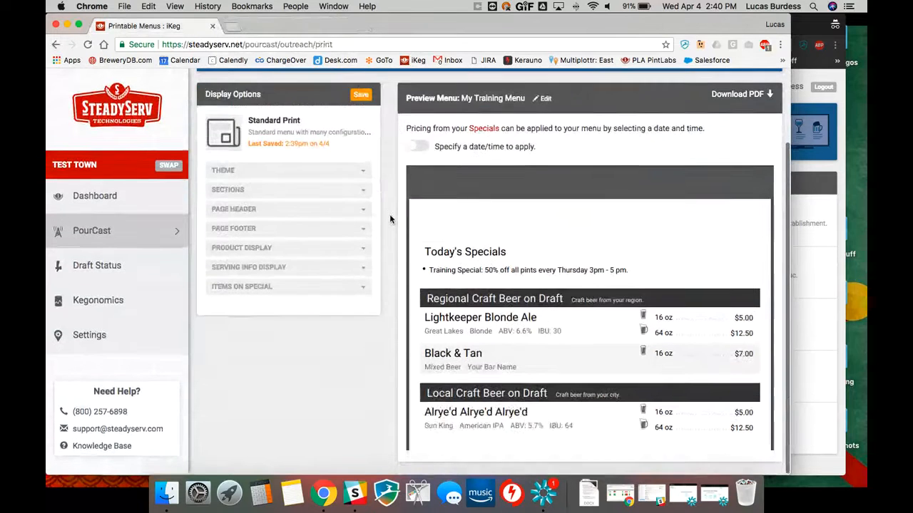
scroll(389, 214, "up", 2)
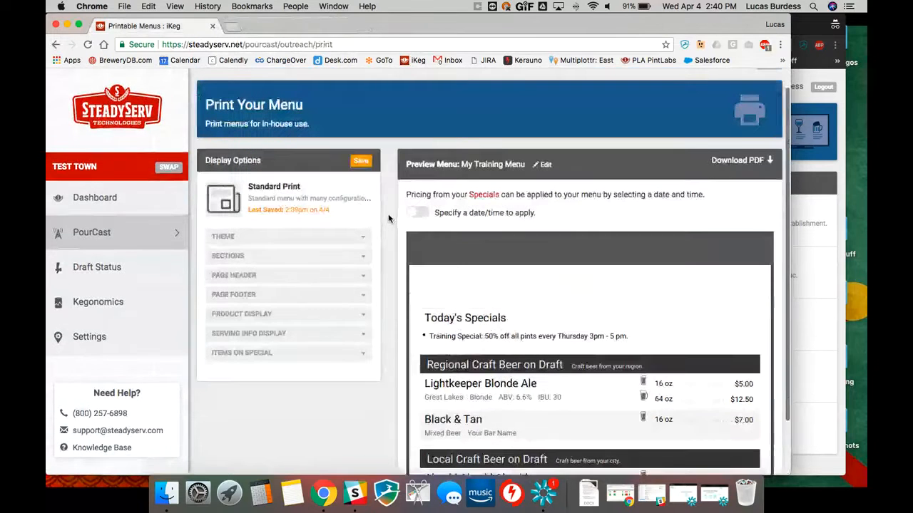
left_click(164, 239)
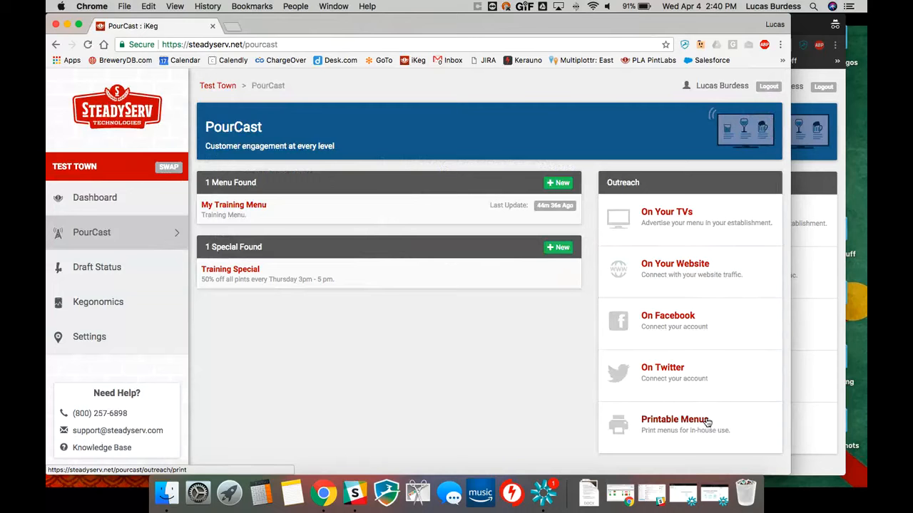
left_click(496, 56)
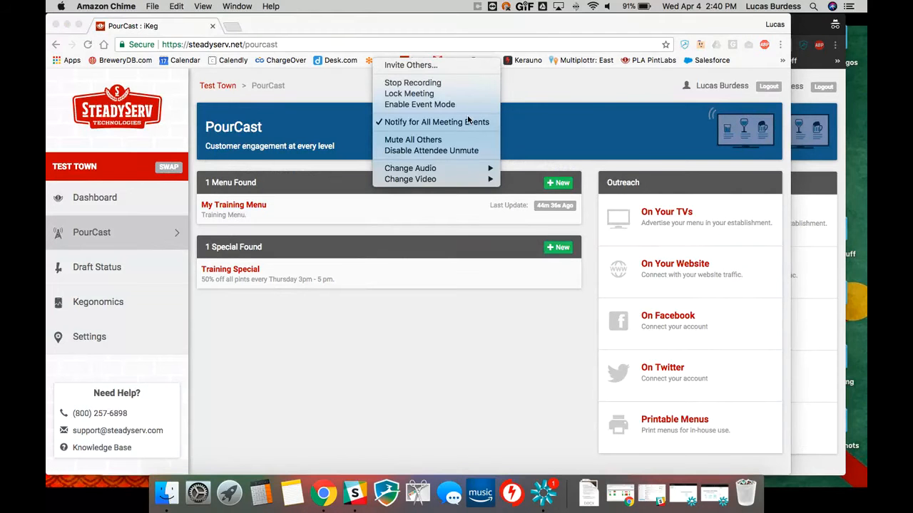